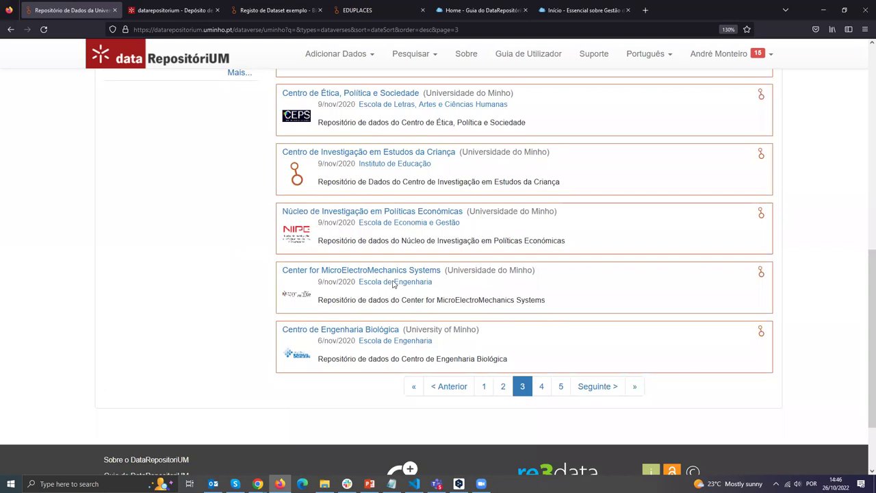
Return to the repository home page and load datarepositorium.uminho.pt in a new Firefox window.
scroll(348, 197, "up", 10)
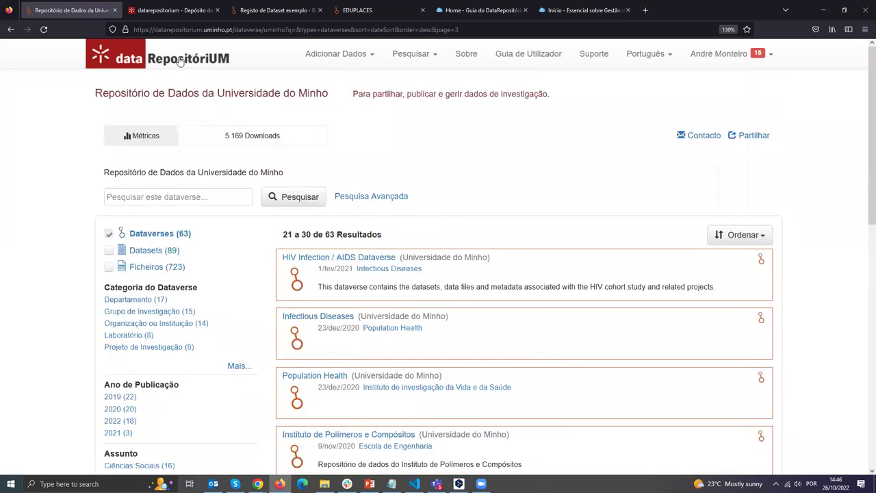
left_click(180, 60)
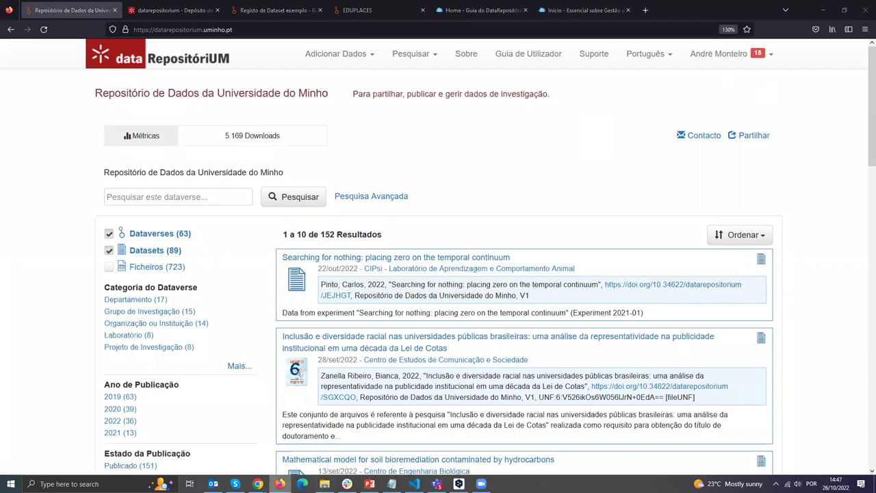
right_click(280, 483)
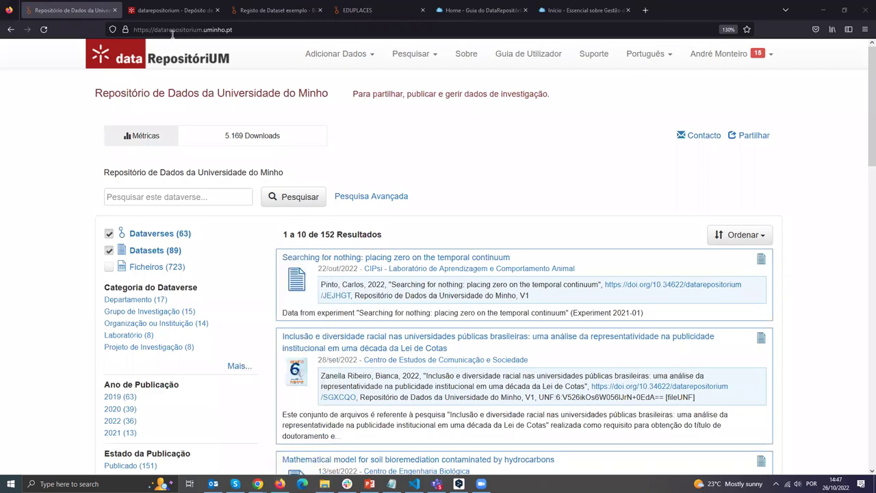
type("data")
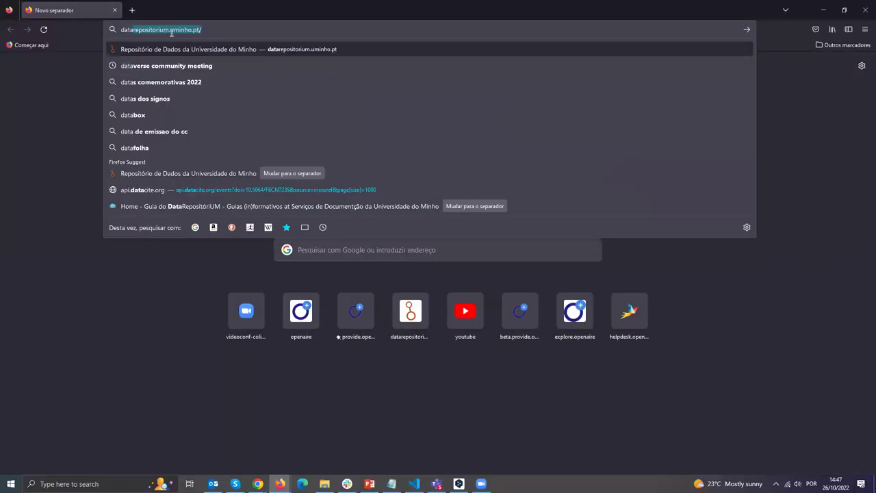
key("Return")
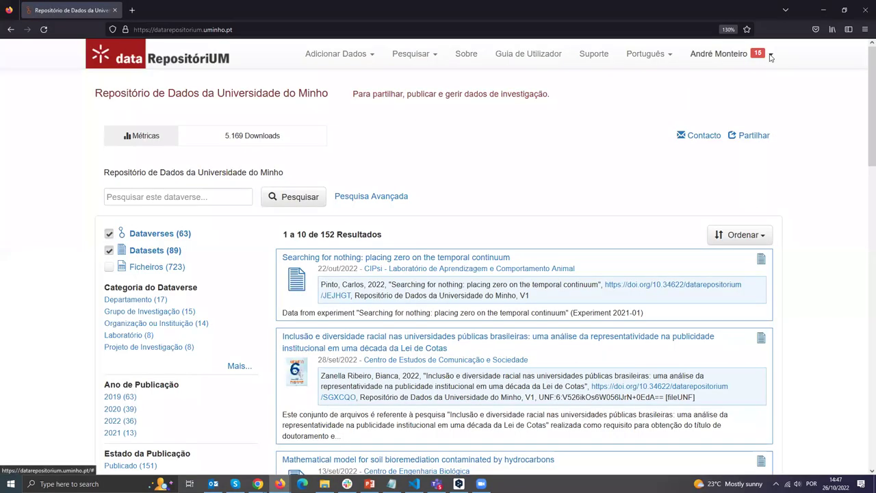
Sign out via the user menu (Sair) and go to the Log In page.
left_click(722, 54)
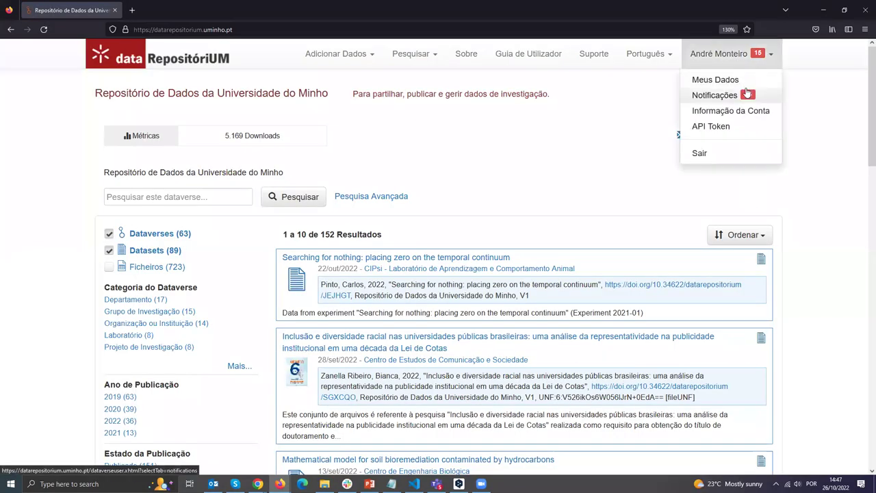
left_click(714, 95)
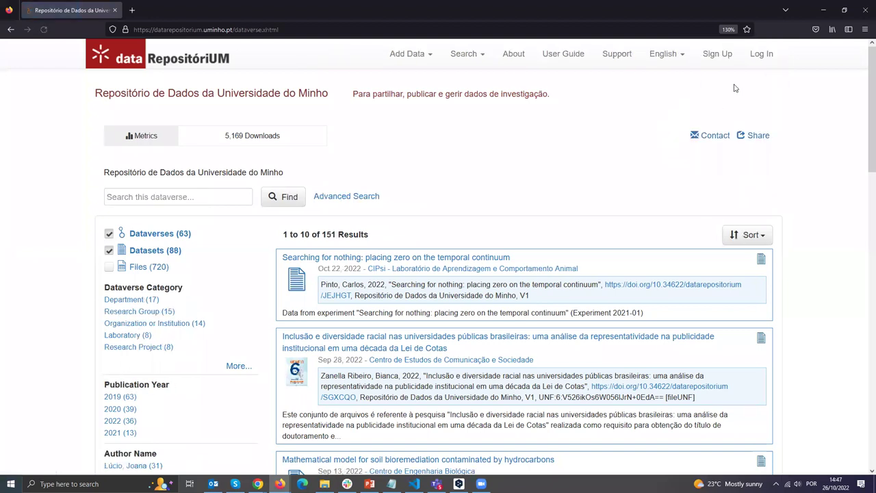
left_click(760, 56)
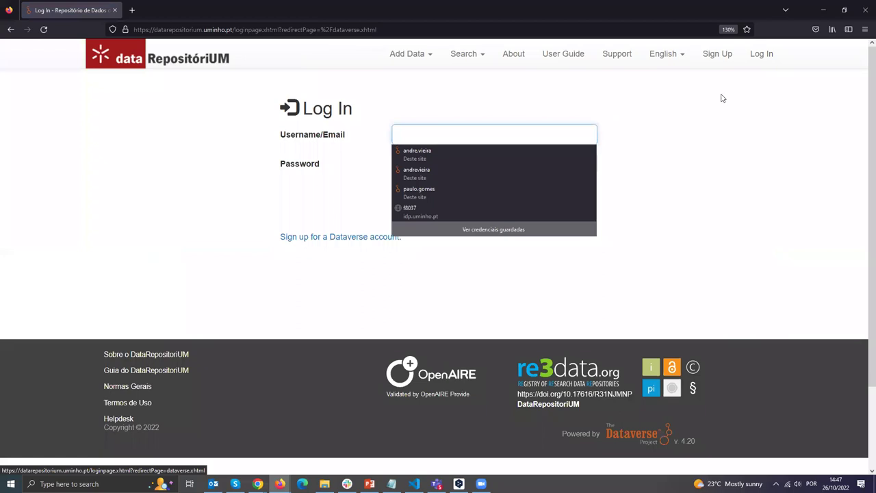
left_click(381, 208)
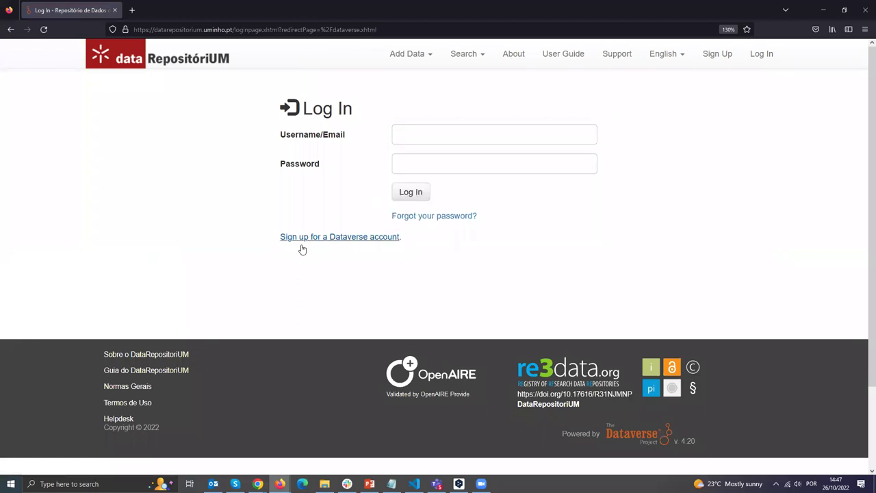
Look over the Sign up account form, then return to the repository home page.
left_click(347, 239)
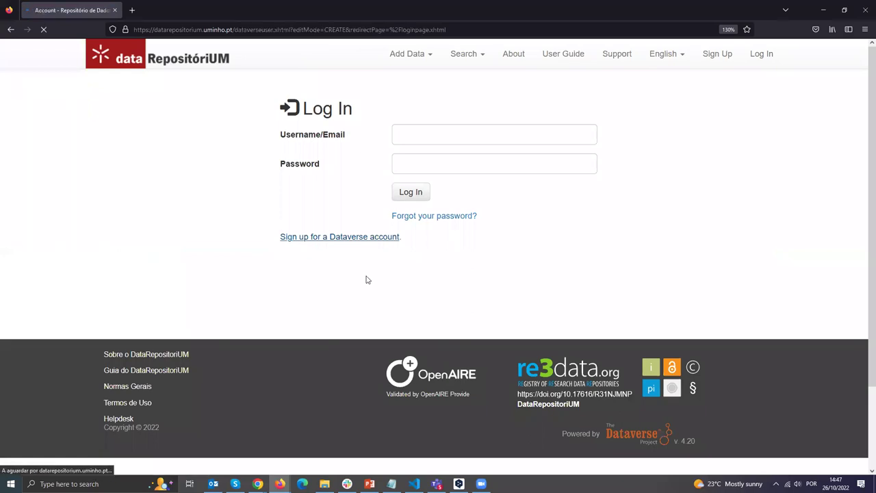
scroll(267, 248, "down", 1)
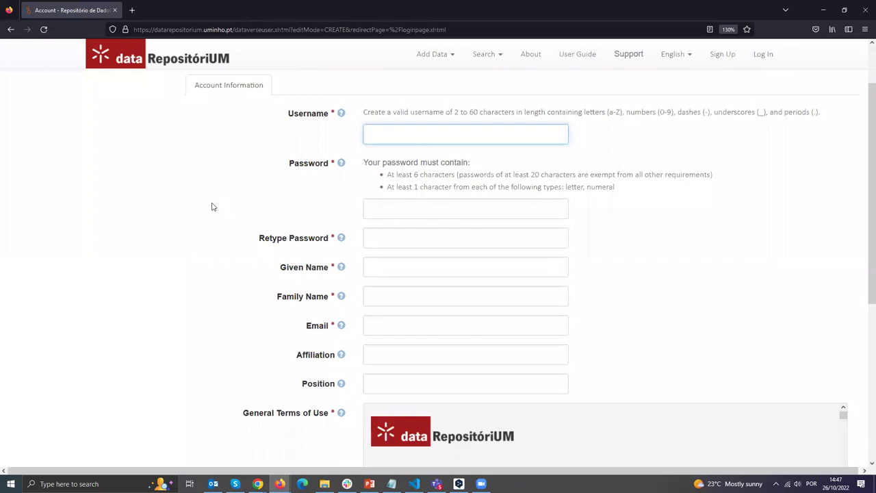
scroll(223, 248, "down", 1)
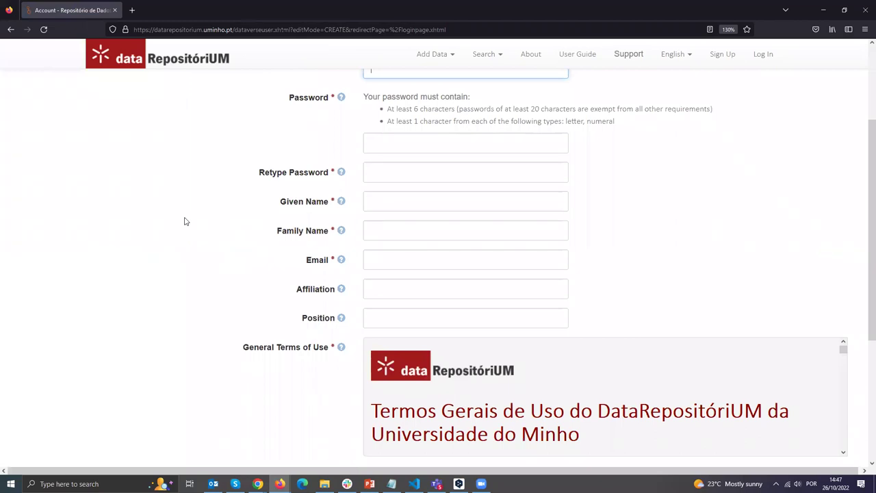
scroll(219, 231, "down", 1)
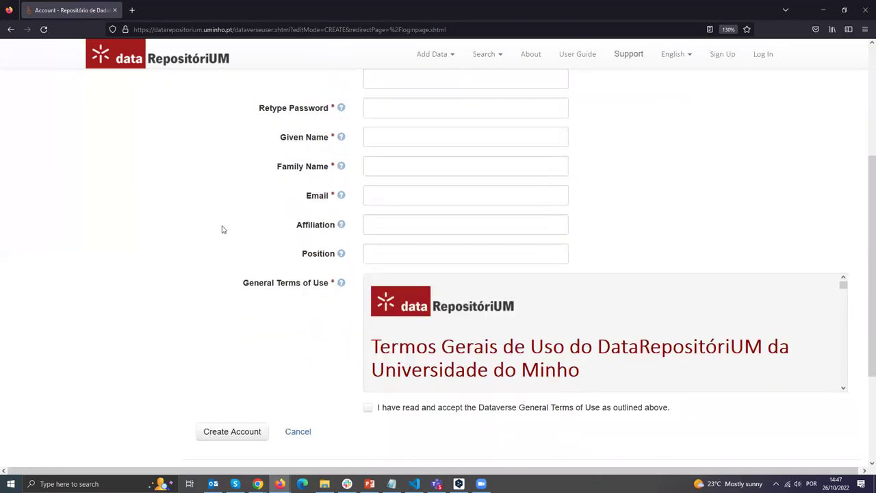
scroll(231, 235, "up", 1)
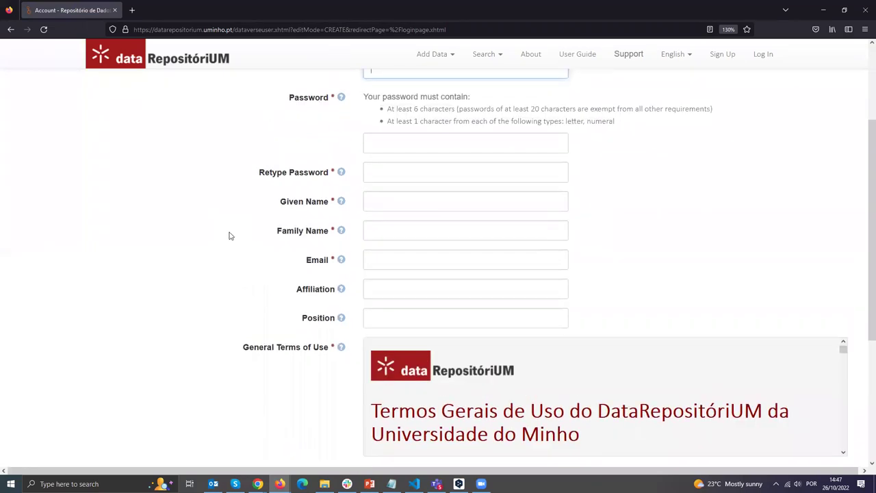
scroll(178, 134, "up", 2)
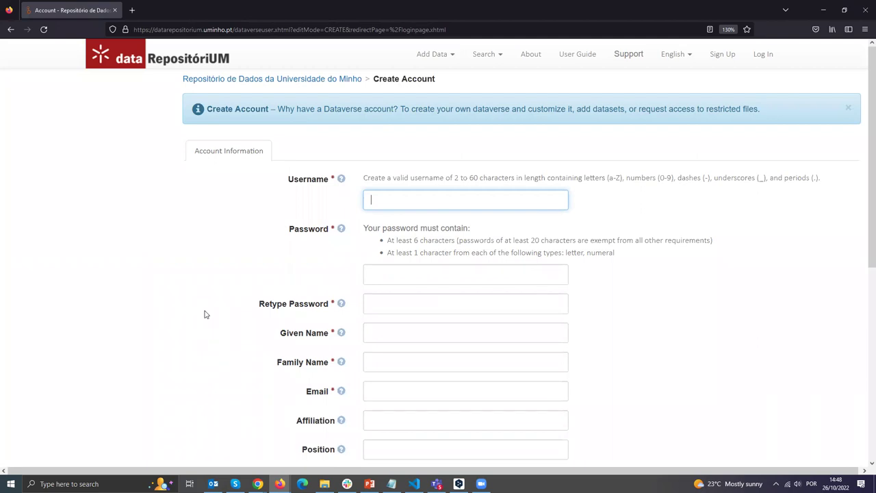
left_click(180, 66)
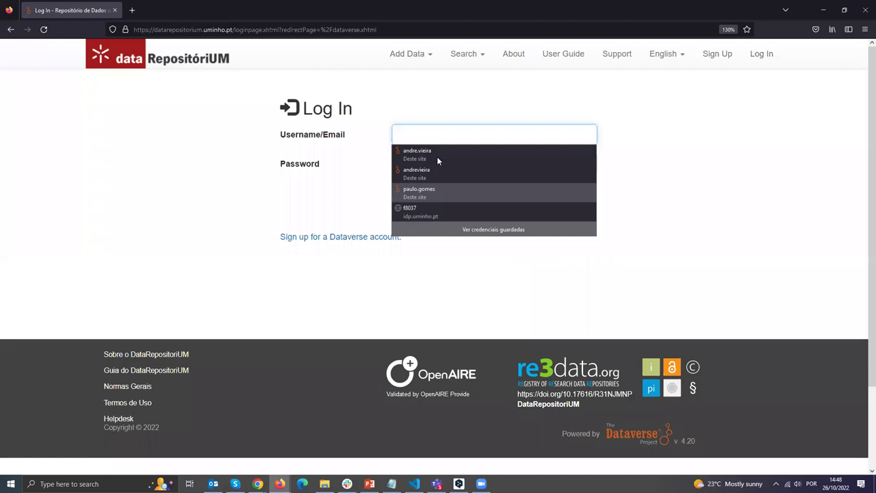
Log back in using the saved account credentials.
left_click(437, 156)
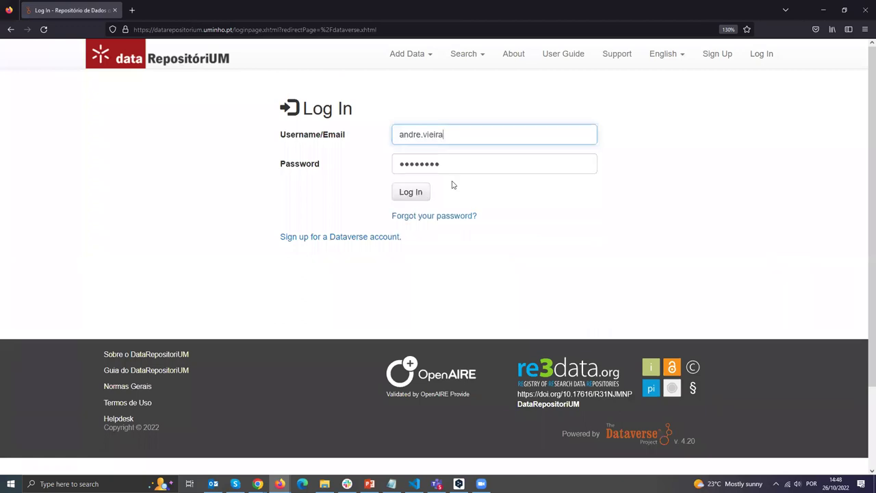
left_click(411, 194)
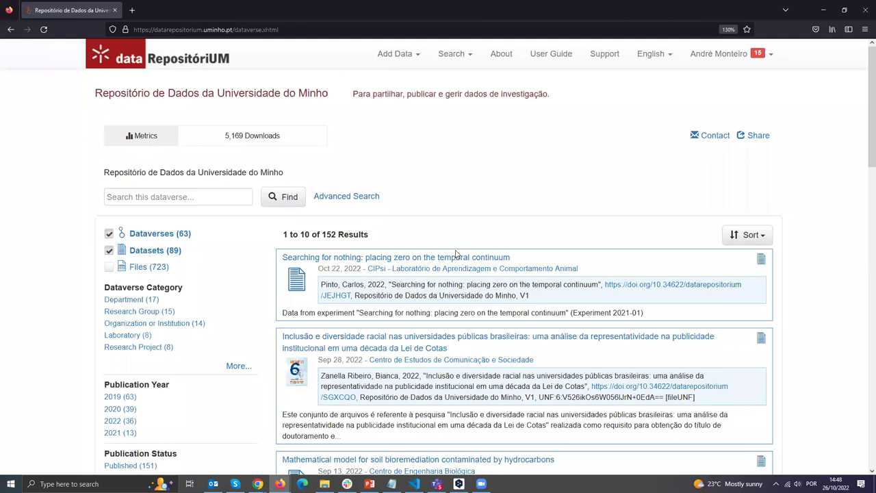
scroll(456, 254, "down", 6)
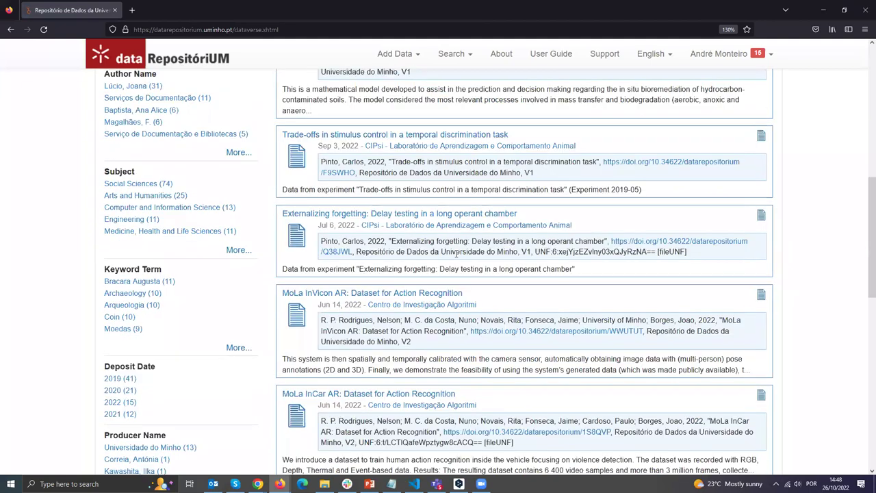
scroll(455, 254, "up", 3)
scroll(456, 254, "up", 4)
Search the repository for 'biblioteca' and open the Bibliotecas UMinho dataverse.
left_click(150, 196)
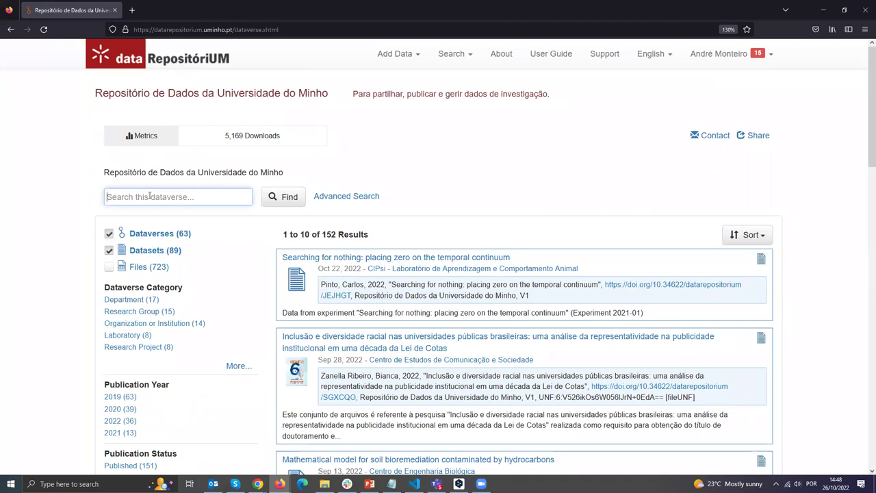
type("biblioteca")
left_click(276, 199)
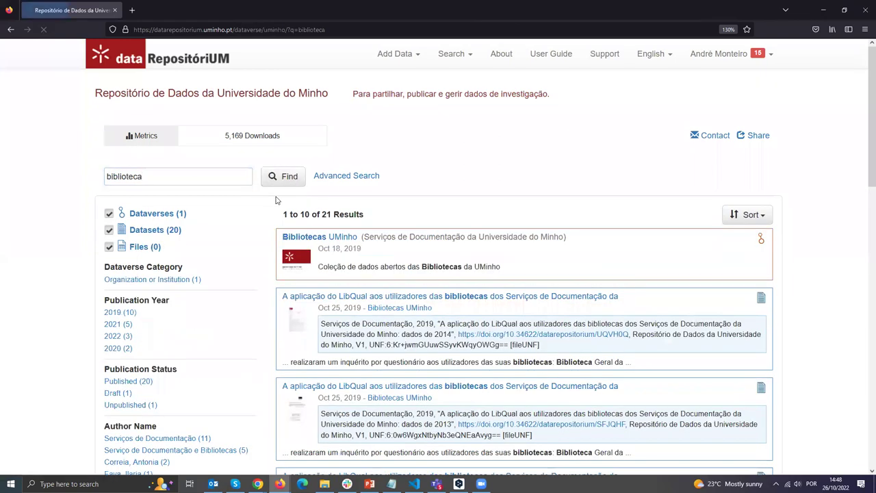
left_click(302, 240)
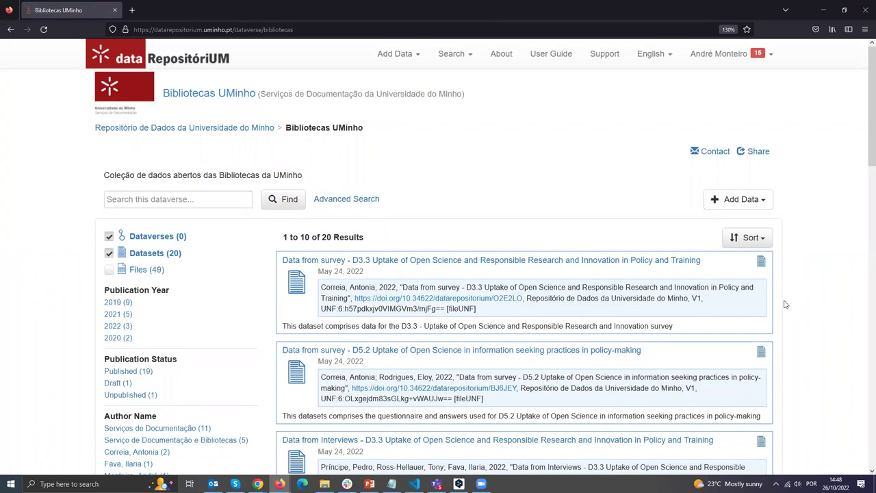
Switch the interface to Portuguese and open the Adicionar Dados dropdown on Bibliotecas UMinho.
scroll(785, 304, "down", 2)
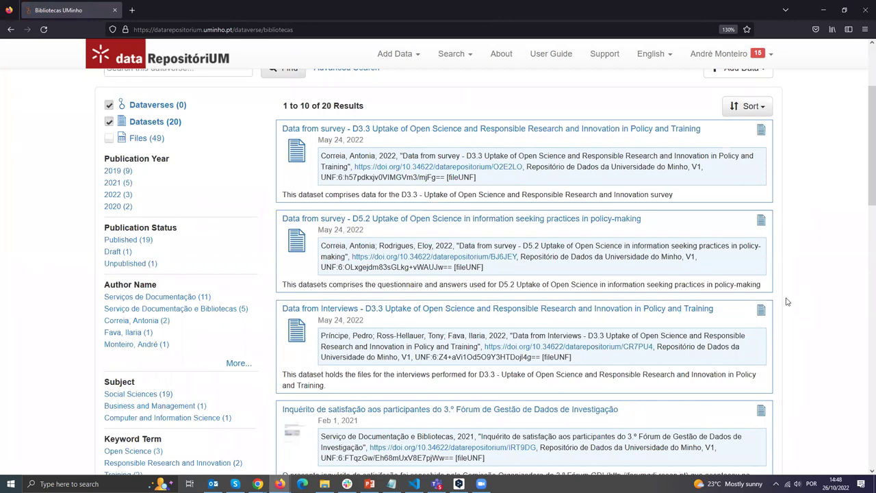
scroll(786, 302, "up", 1)
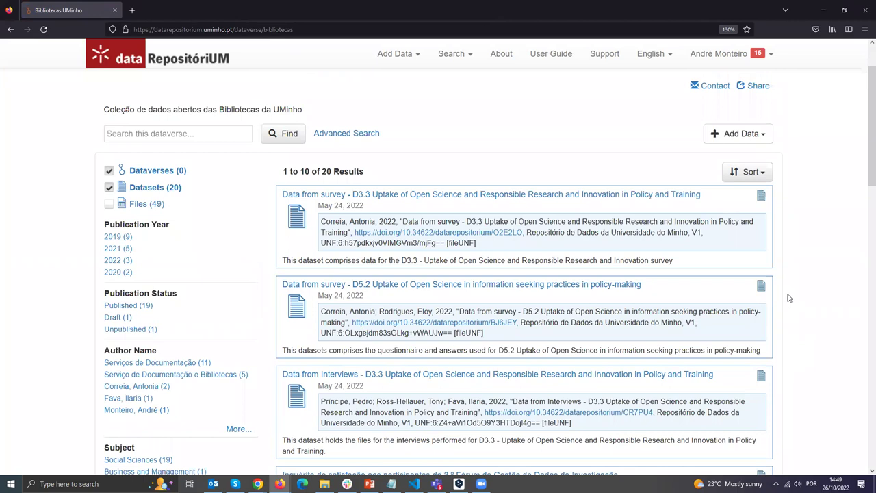
scroll(788, 298, "up", 1)
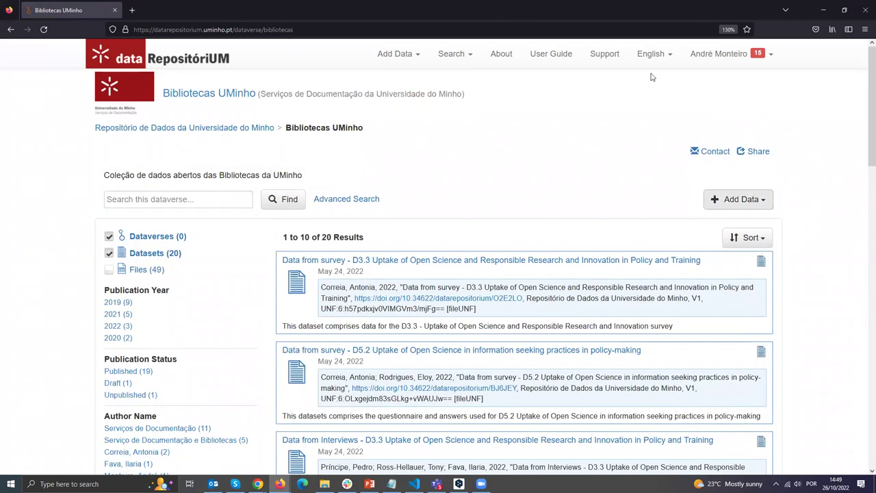
left_click(654, 55)
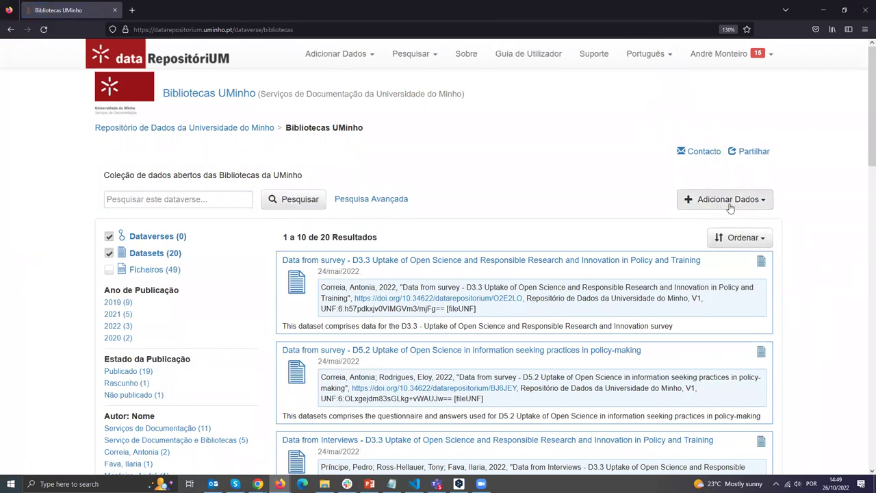
left_click(750, 202)
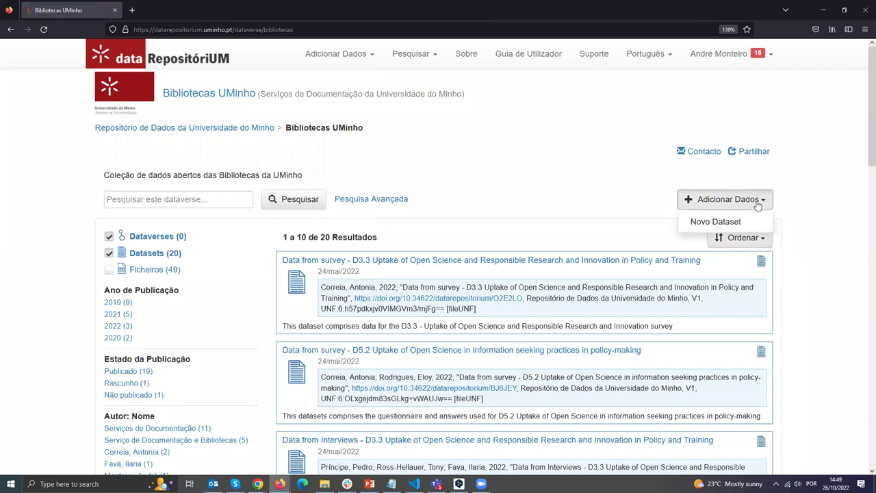
Start a Novo Dataset and review the prefilled citation metadata form.
left_click(695, 220)
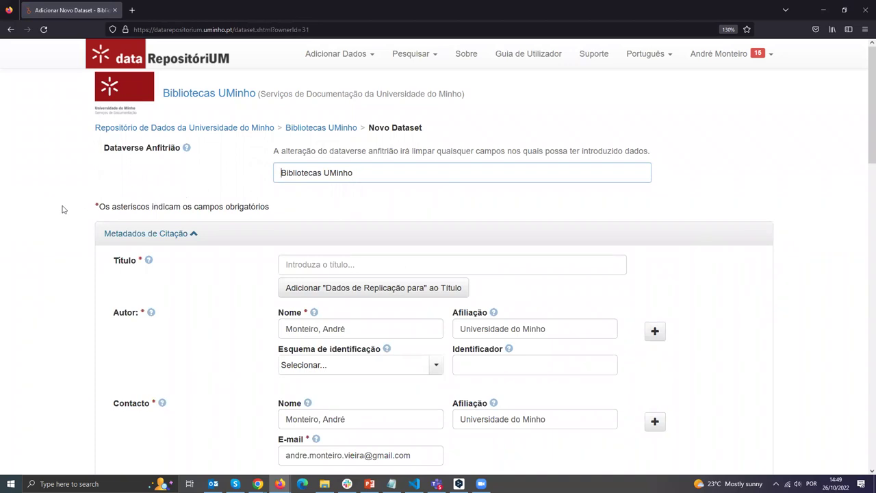
scroll(70, 208, "down", 1)
scroll(70, 208, "down", 1)
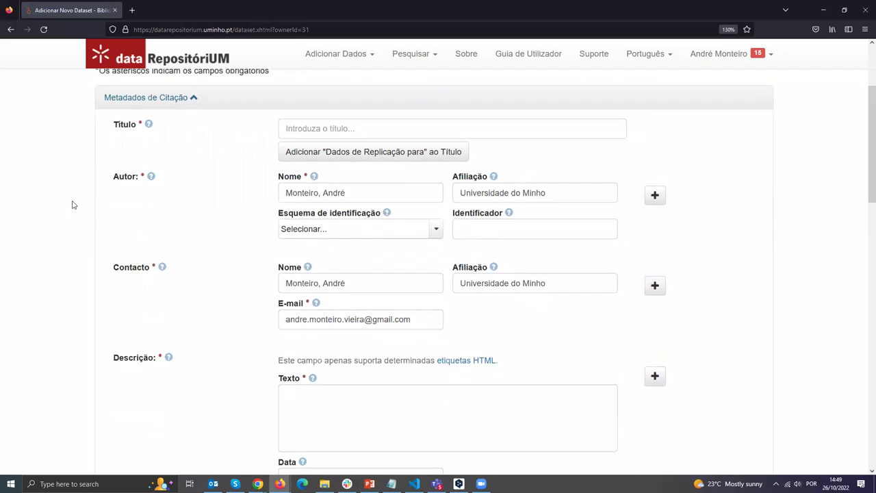
scroll(162, 121, "down", 1)
scroll(164, 113, "up", 1)
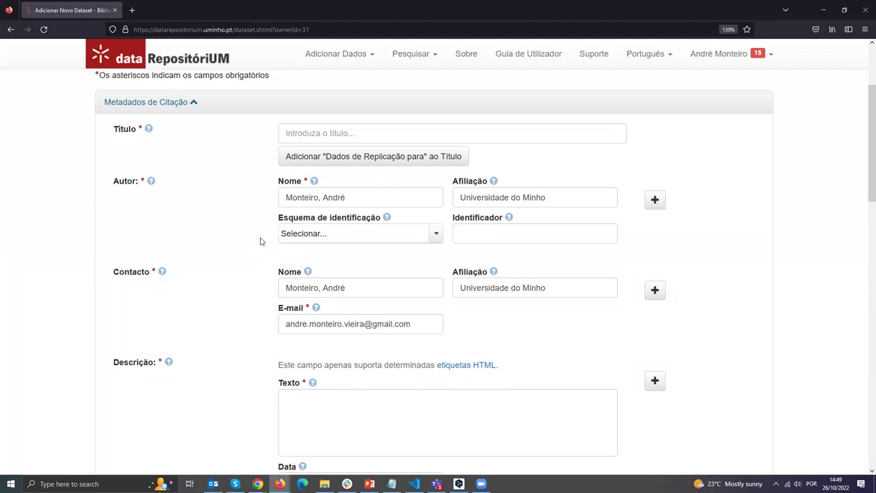
scroll(266, 246, "down", 2)
scroll(260, 239, "down", 2)
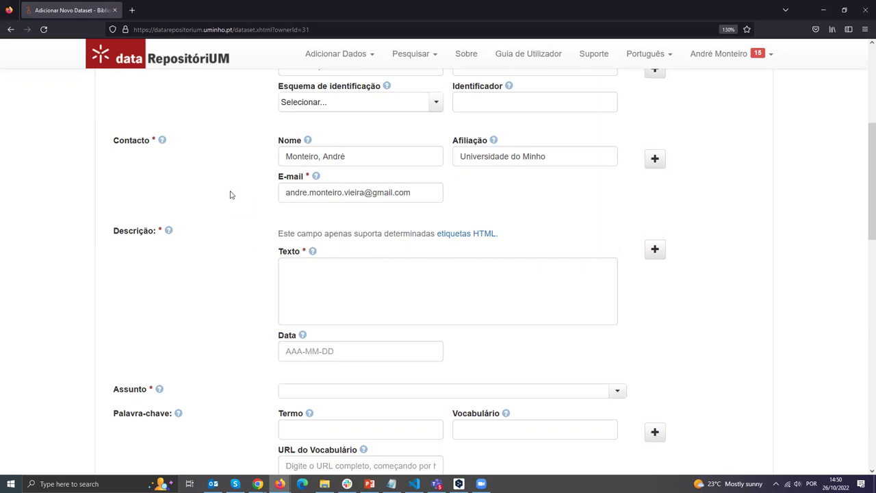
scroll(230, 195, "down", 3)
Focus the description Texto field, then show the Assunto subject list.
left_click(307, 130)
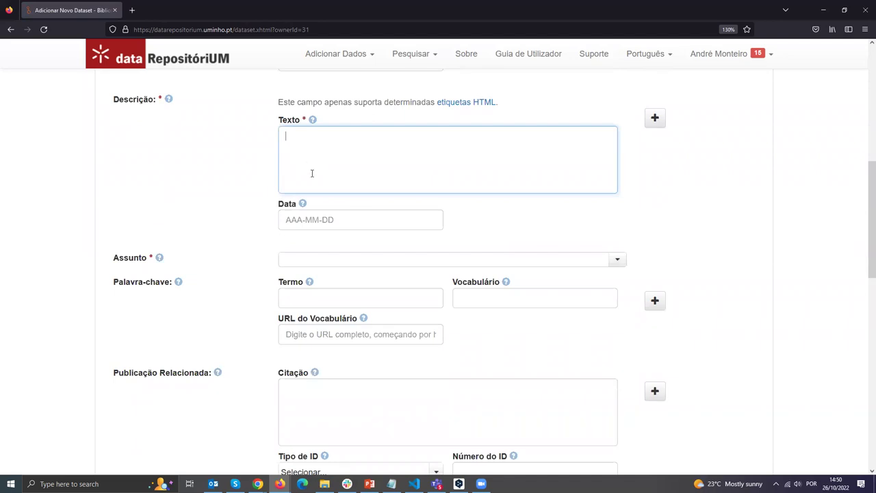
scroll(260, 205, "down", 1)
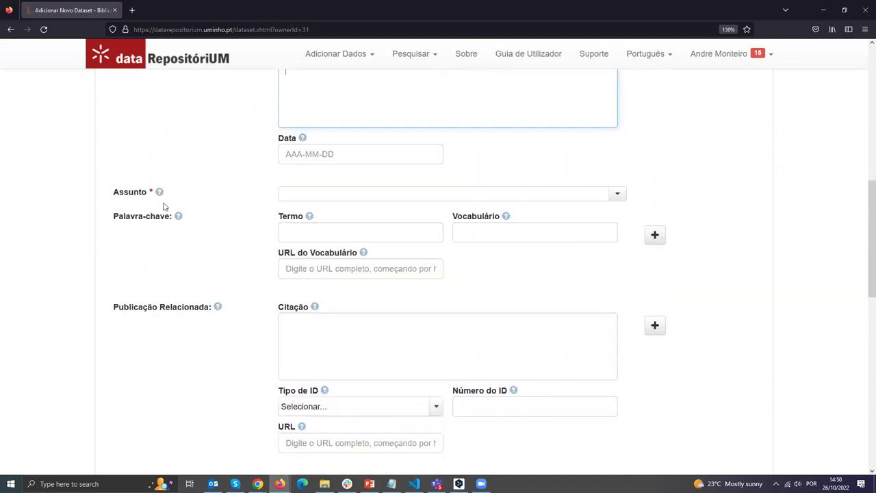
left_click(280, 194)
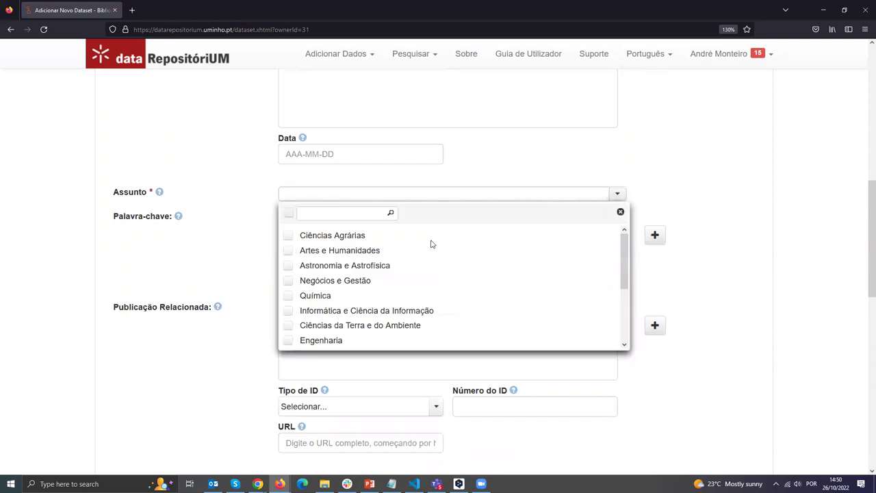
Close the Assunto list without choosing a subject and move to the keyword Termo field.
mouse_move(623, 279)
left_mouse_down()
mouse_move(622, 300)
mouse_move(622, 282)
left_mouse_up()
left_click(220, 244)
scroll(215, 243, "down", 2)
left_click(305, 164)
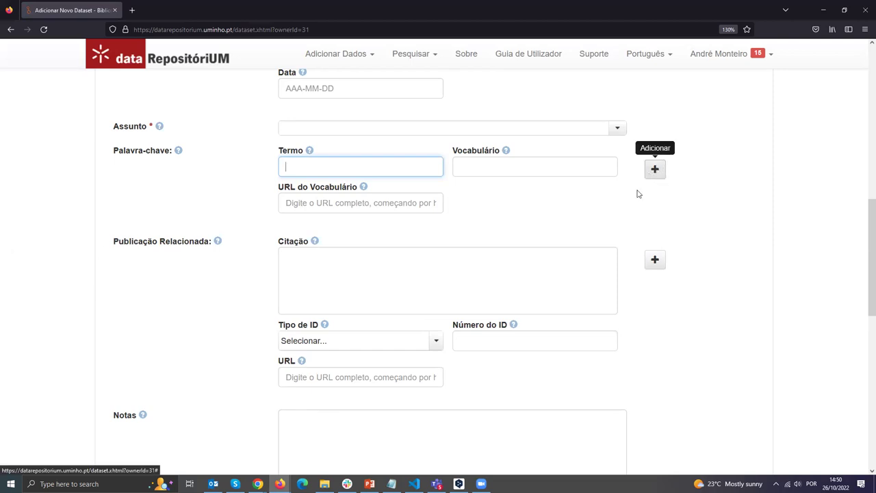
Move into the Publicação Relacionada citation field and continue down the form.
scroll(182, 270, "down", 2)
left_click(129, 182)
left_click_drag(114, 176, 232, 211)
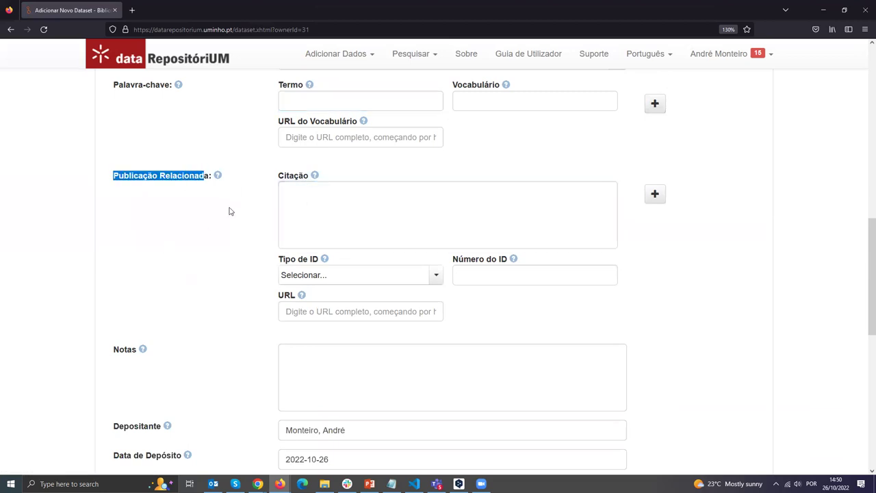
left_click(303, 206)
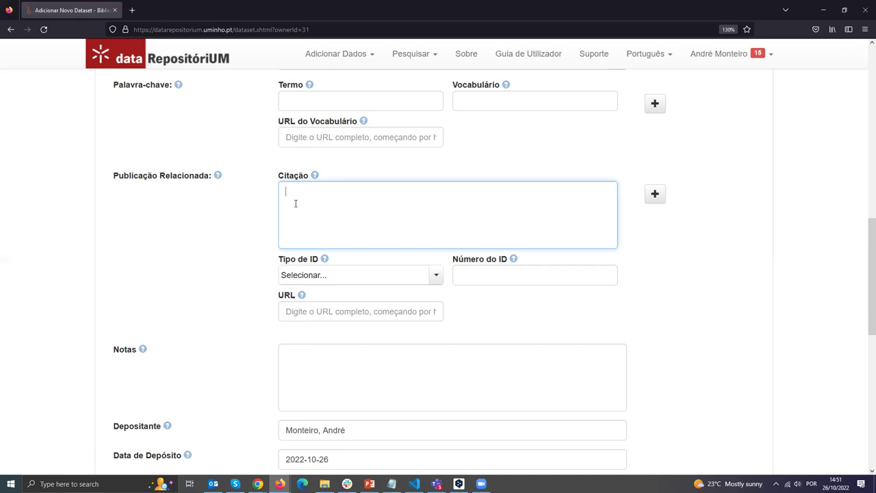
scroll(366, 249, "down", 1)
scroll(366, 250, "down", 2)
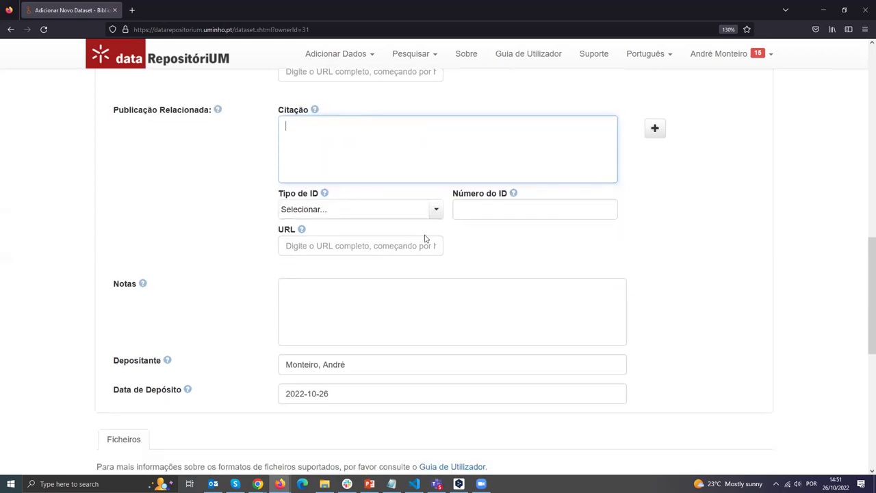
left_click(504, 208)
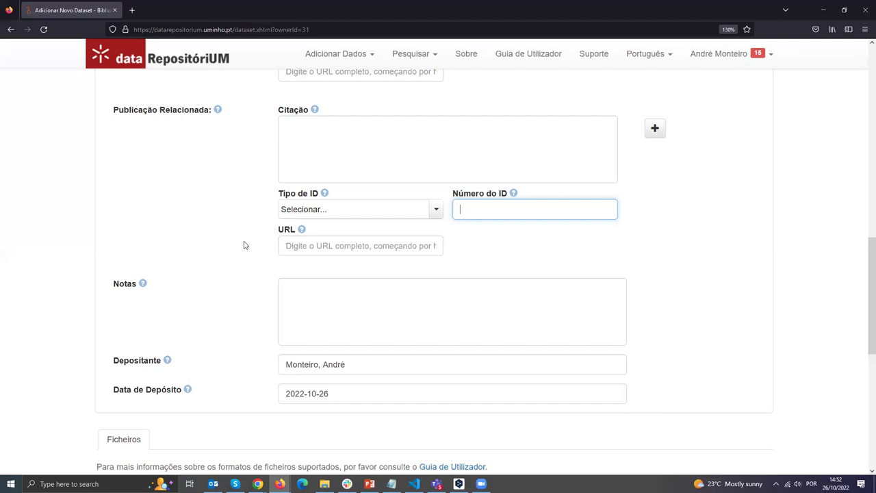
scroll(241, 239, "down", 1)
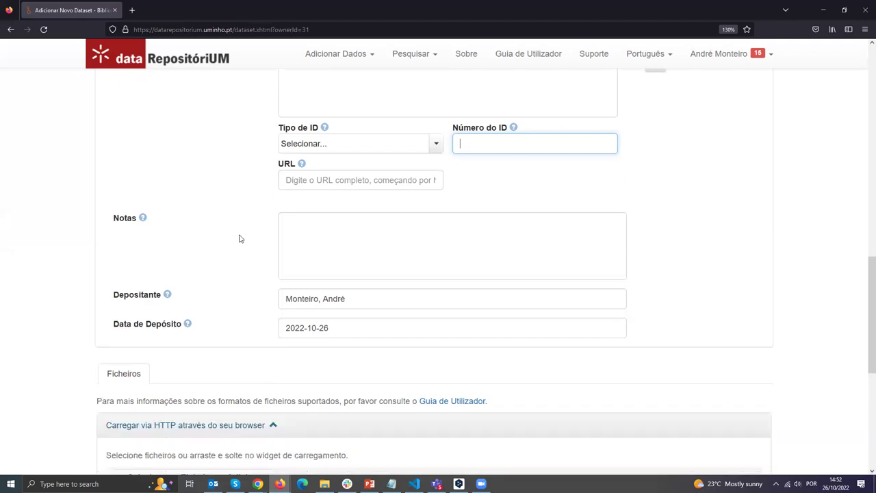
scroll(284, 190, "down", 1)
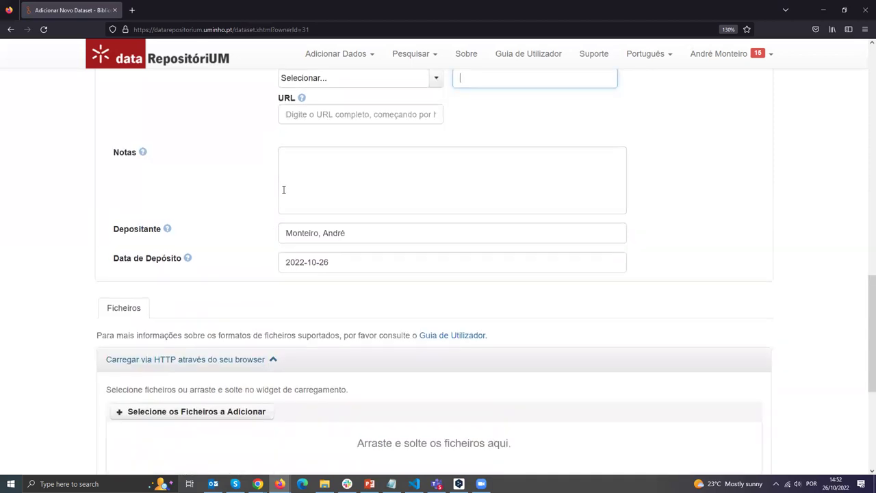
scroll(218, 196, "down", 1)
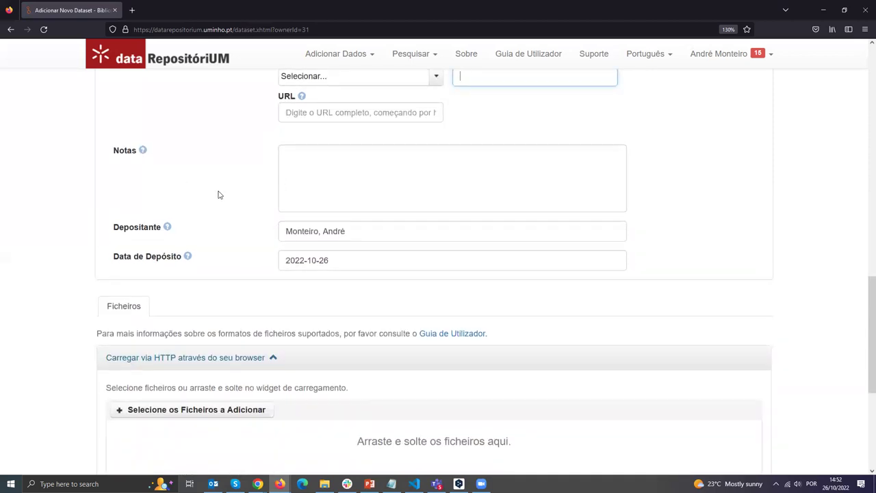
scroll(224, 202, "up", 1)
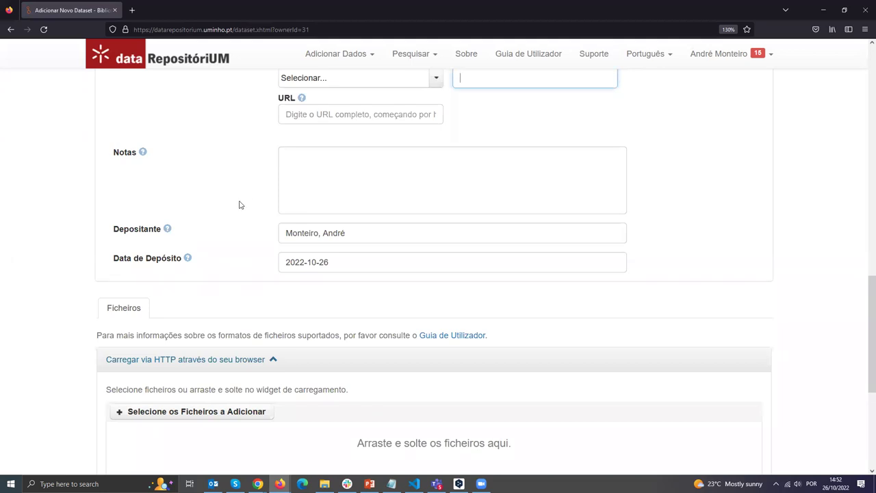
scroll(239, 205, "down", 2)
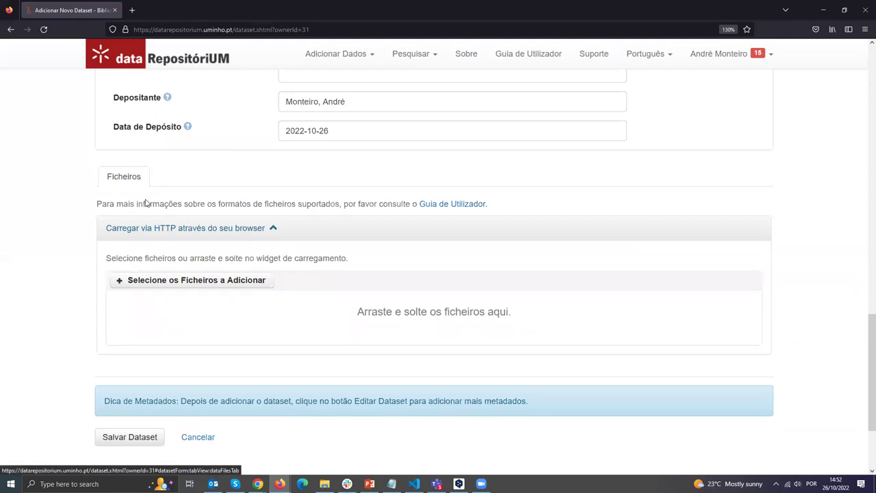
scroll(138, 223, "down", 1)
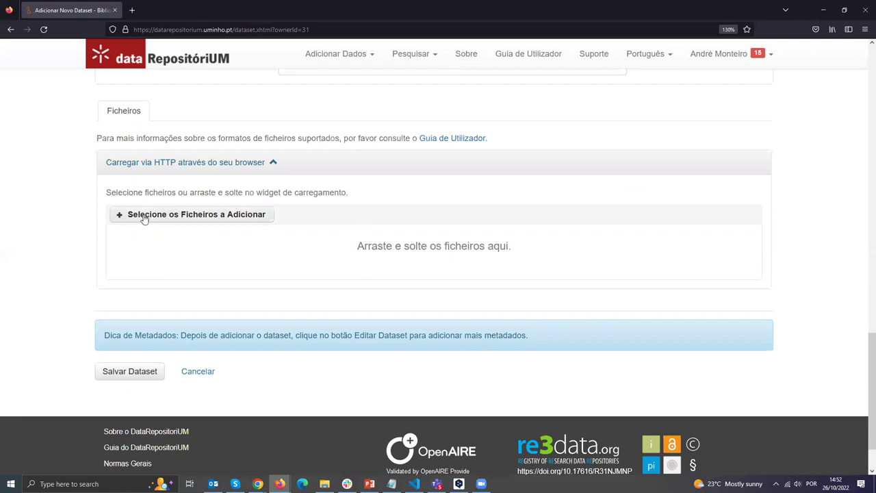
Open the file picker for adding dataset files and cancel it without choosing any.
left_click(178, 219)
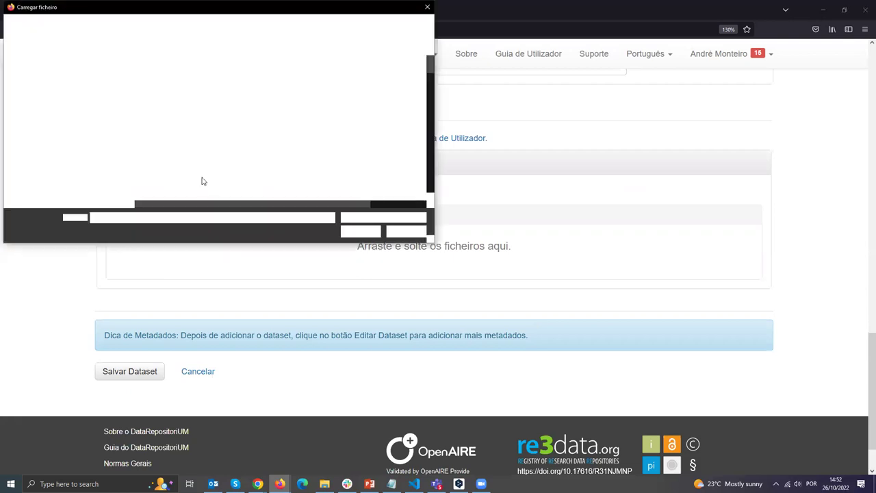
left_click(405, 232)
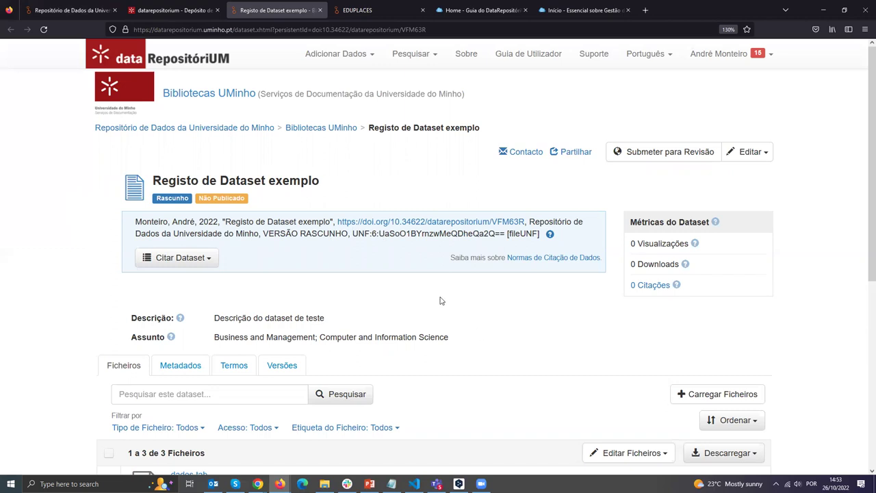
left_click_drag(320, 180, 152, 180)
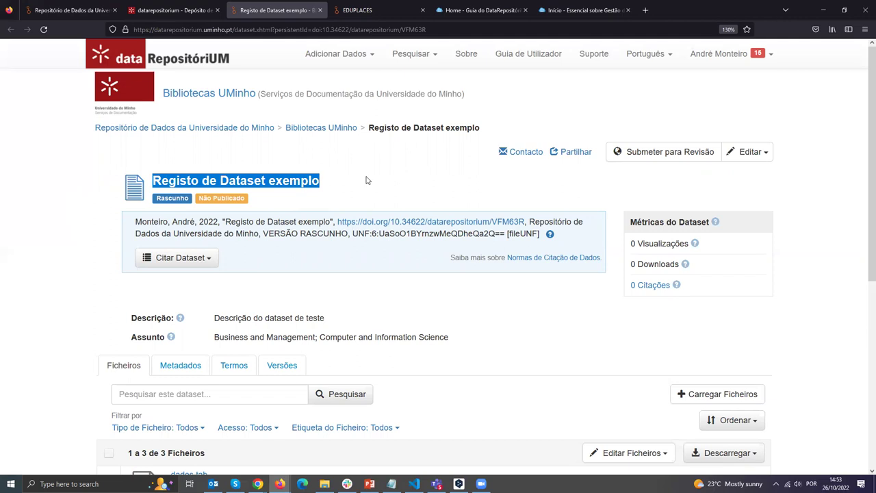
left_click(374, 180)
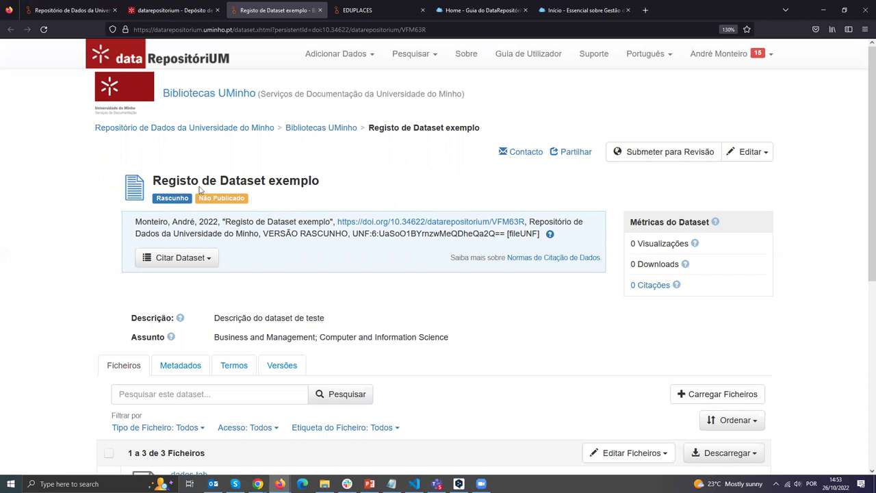
left_click_drag(153, 180, 265, 200)
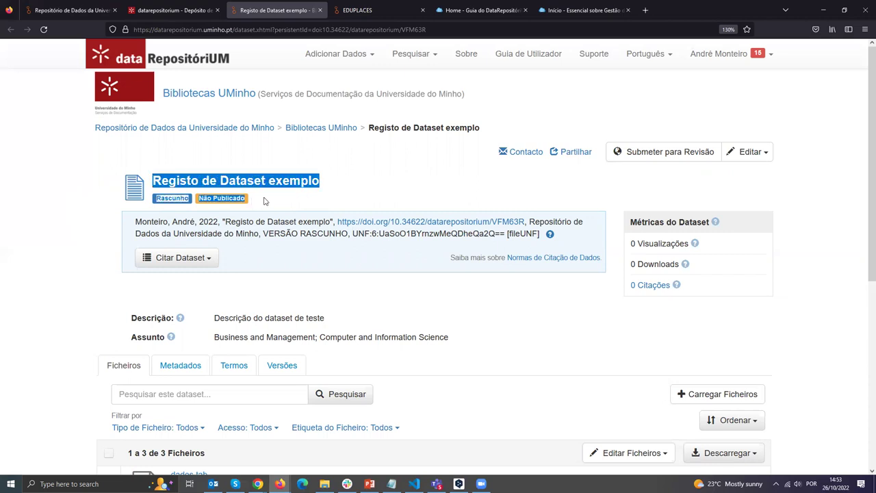
left_click(256, 200)
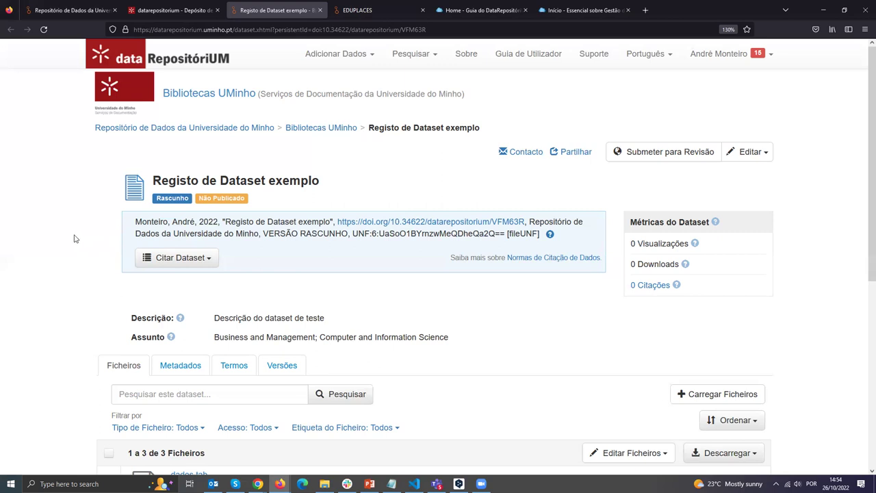
Tick dados.tab in the dataset's file list and show the Editar Ficheiros options.
scroll(63, 234, "down", 2)
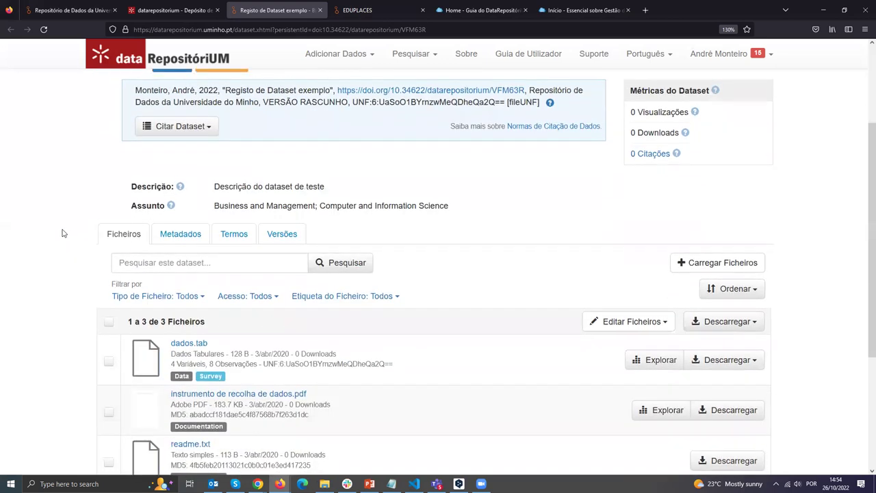
scroll(48, 230, "down", 2)
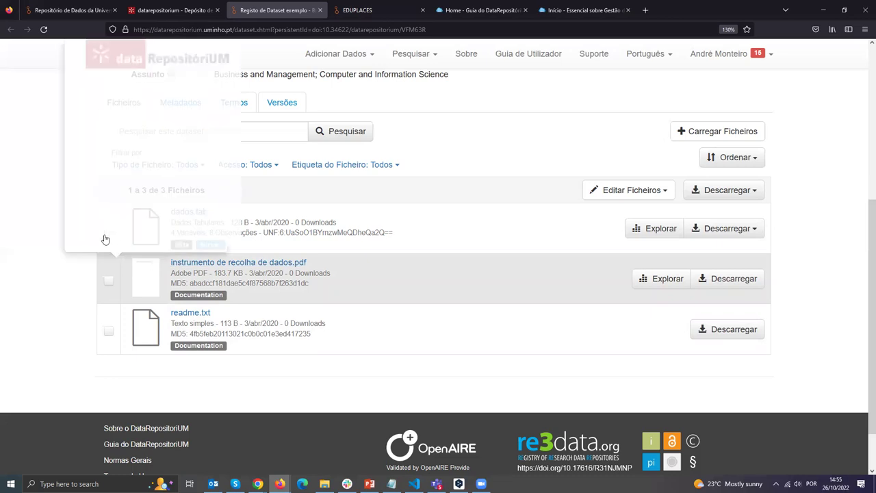
left_click(109, 231)
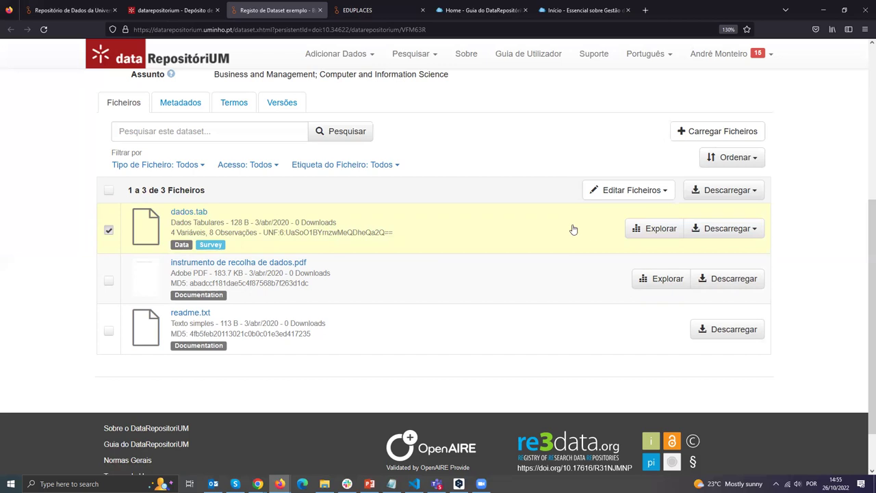
left_click(665, 192)
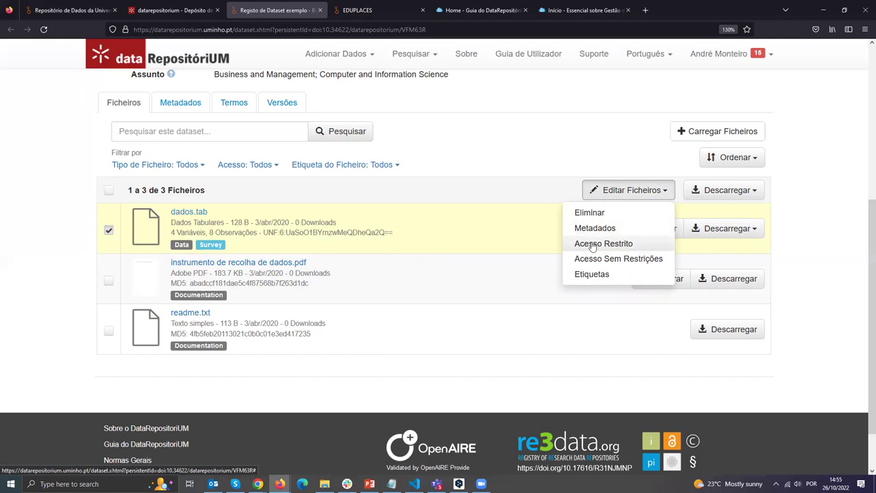
Make dados.tab Acesso Restrito with default access terms and access requests permitted.
left_click(608, 245)
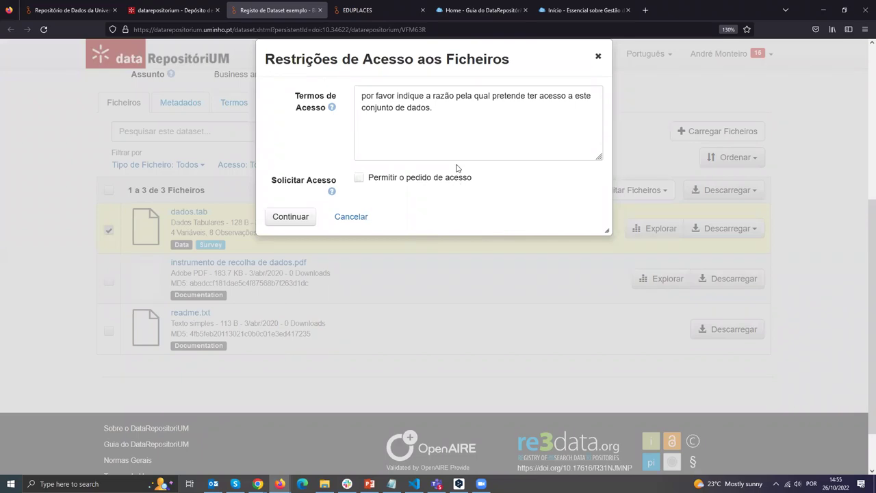
left_click(443, 117)
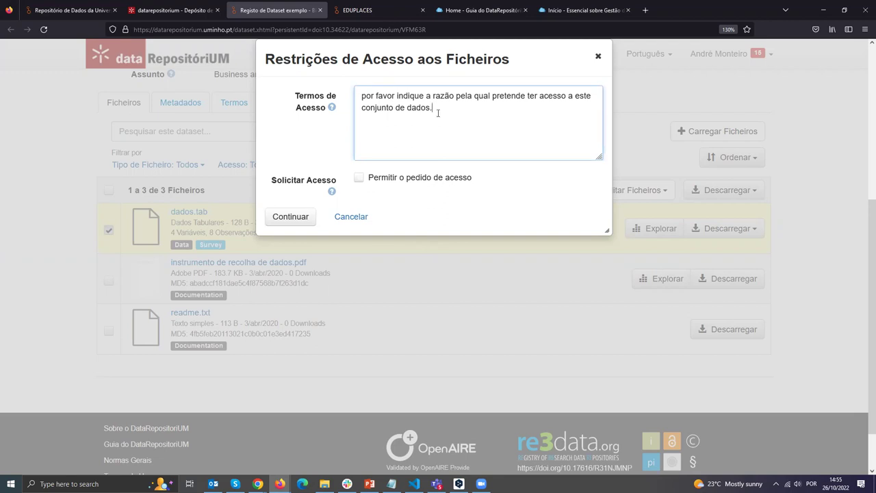
left_click_drag(387, 119, 361, 97)
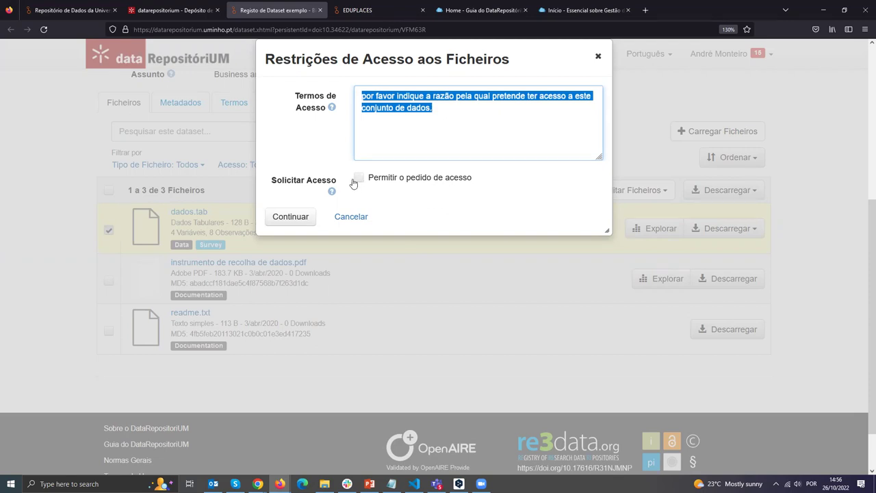
left_click(388, 191)
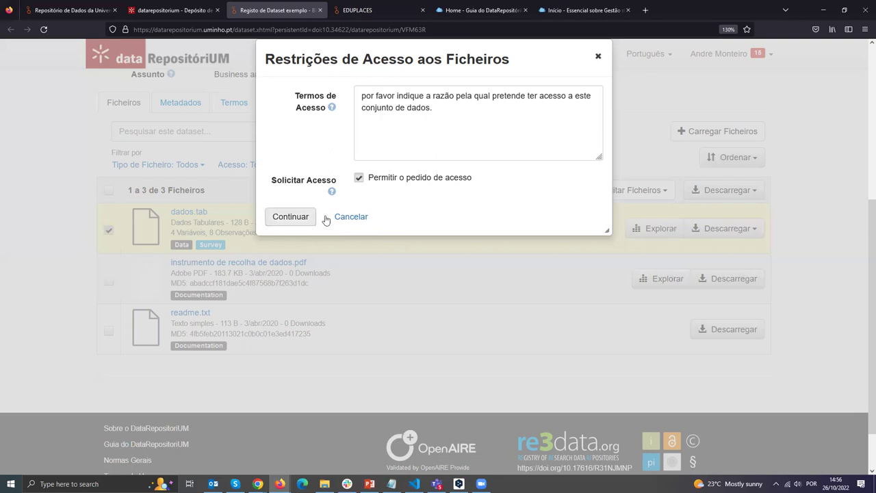
left_click(304, 219)
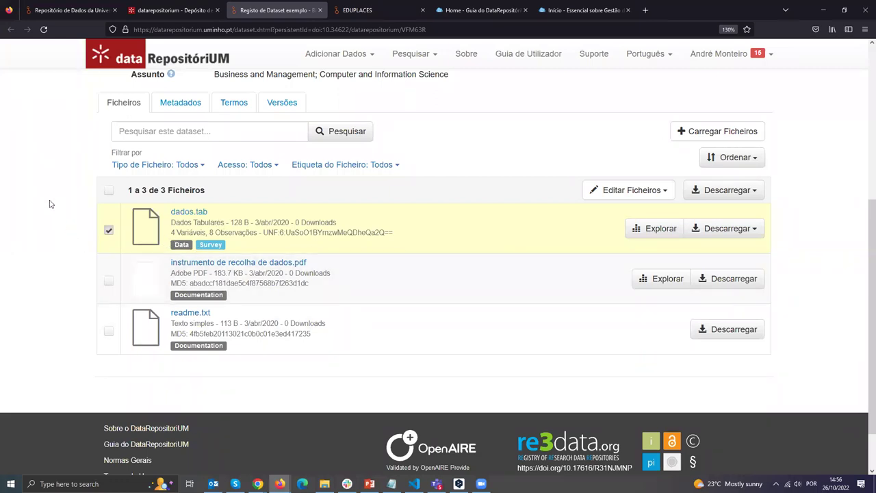
View the draft dataset's Metadados tab with its citation metadata.
scroll(50, 201, "up", 1)
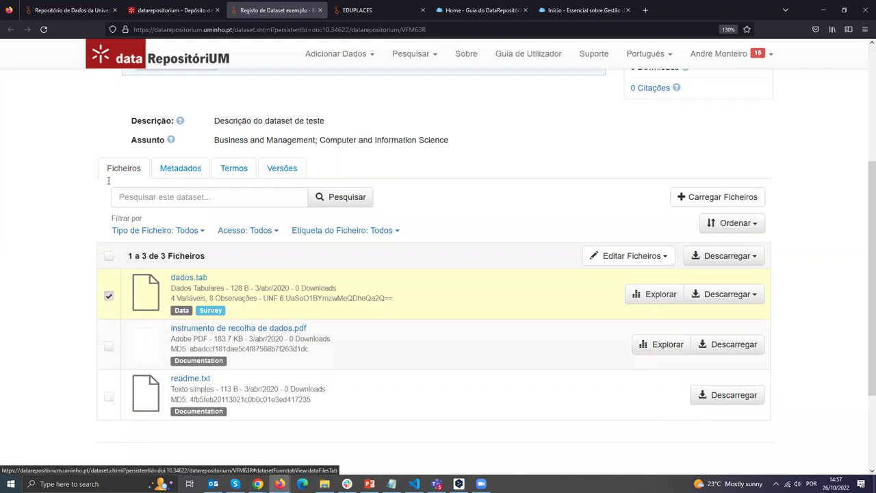
left_click(192, 172)
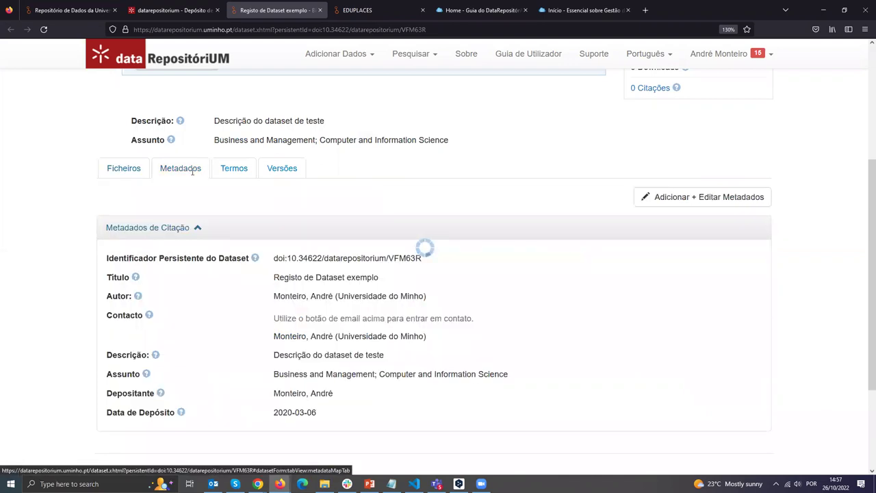
Review the dataset's citation metadata and attempt Adicionar + Editar Metadados twice.
scroll(75, 175, "down", 2)
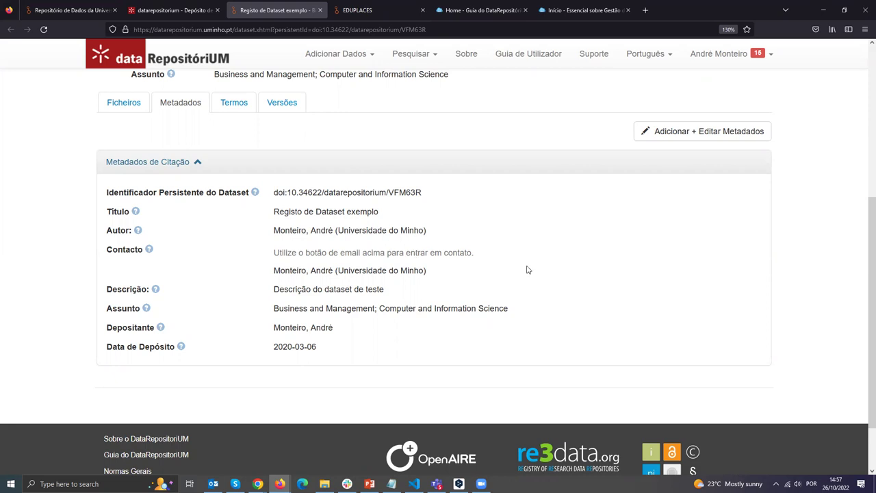
left_click(702, 133)
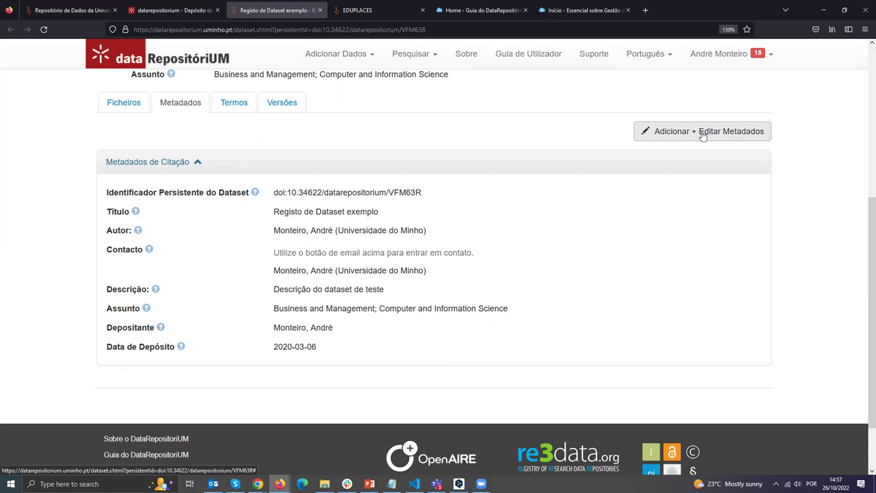
scroll(703, 133, "down", 1)
scroll(715, 168, "up", 2)
left_click(693, 196)
scroll(567, 248, "down", 1)
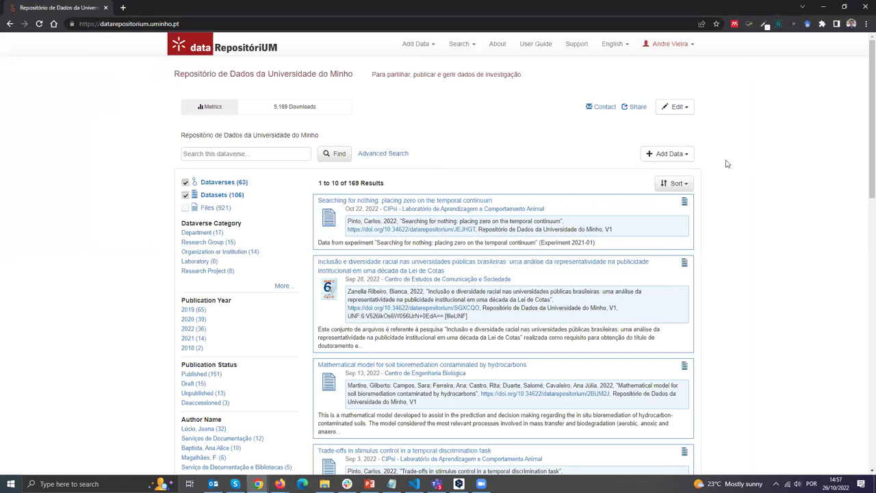
Enlarge the page and open Edit > Metadata for 'Inclusão e diversidade racial nas universidades públicas brasileiras'.
key("ctrl+plus")
key("ctrl+plus")
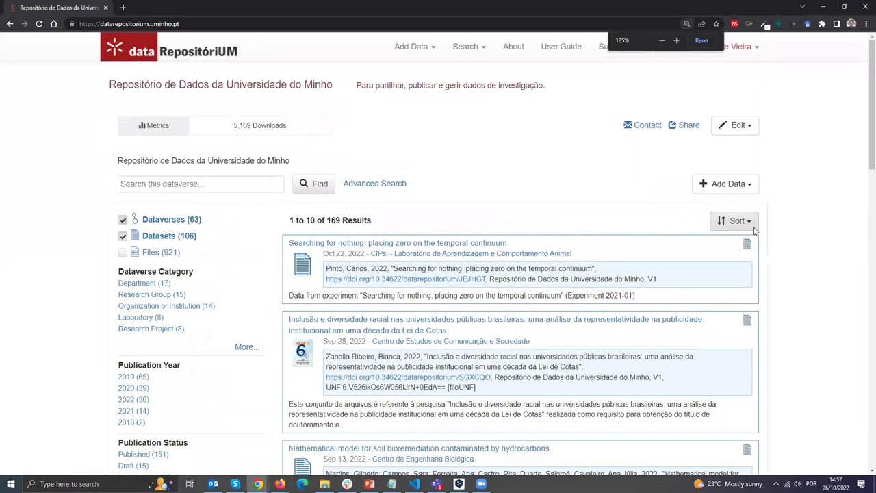
key("ctrl+plus")
scroll(631, 310, "down", 3)
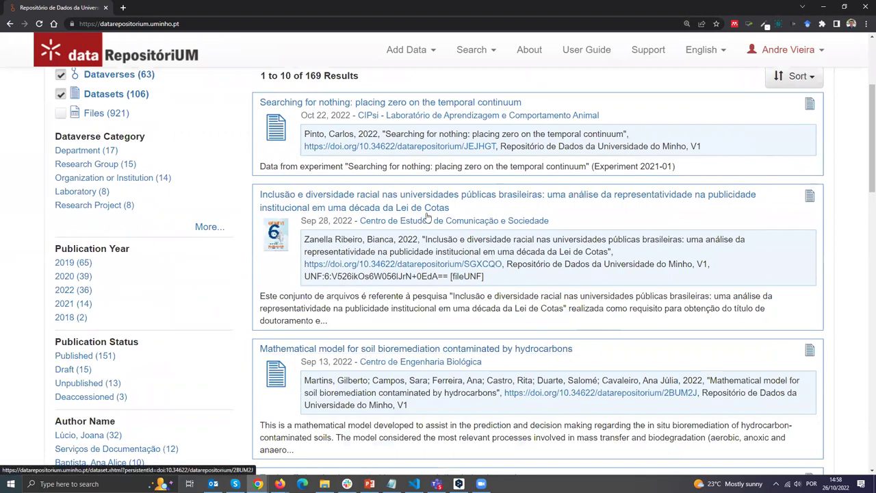
left_click(381, 199)
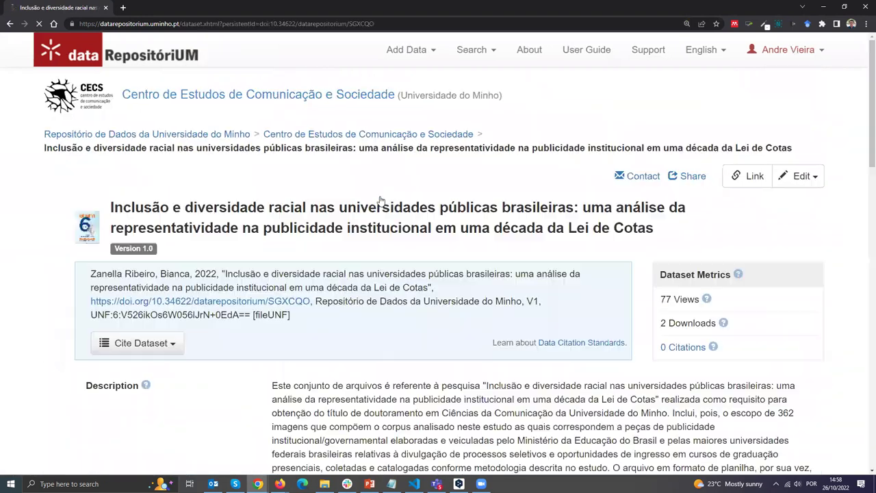
left_click(799, 176)
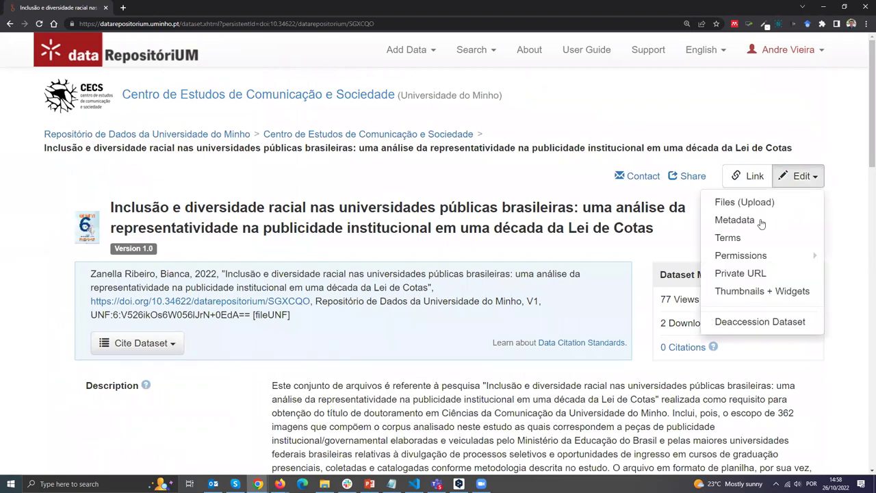
left_click(706, 221)
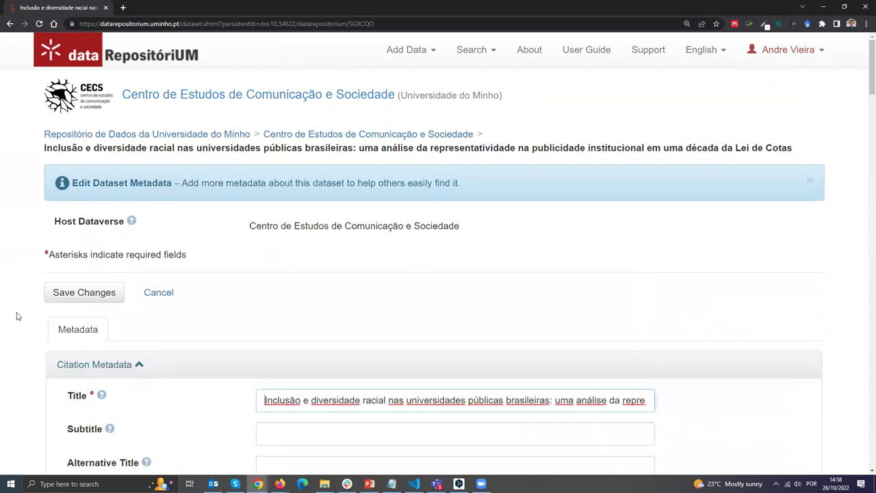
Expand Geospatial Metadata, showing its empty coverage, unit and bounding-box fields.
scroll(18, 312, "down", 2)
scroll(29, 244, "down", 5)
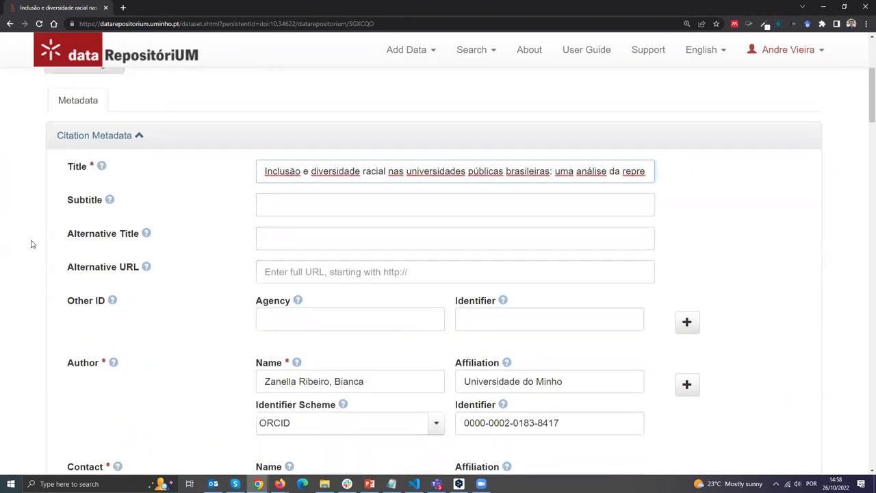
scroll(29, 243, "down", 17)
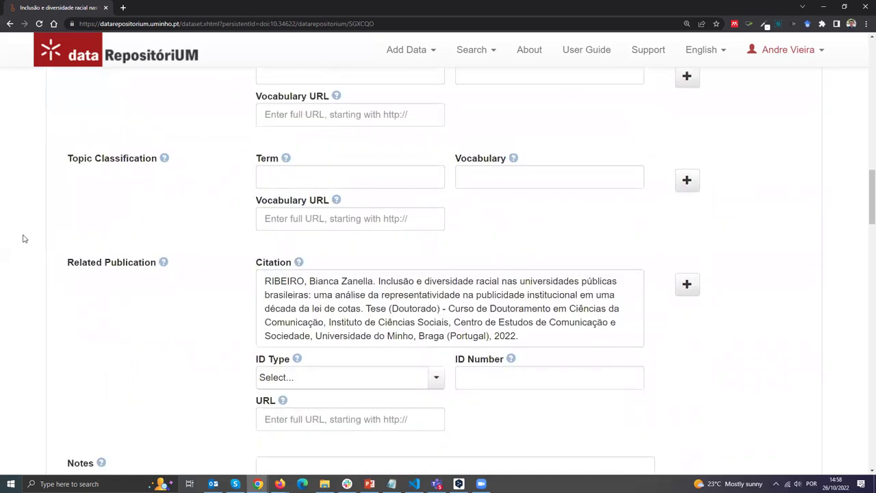
scroll(23, 239, "down", 13)
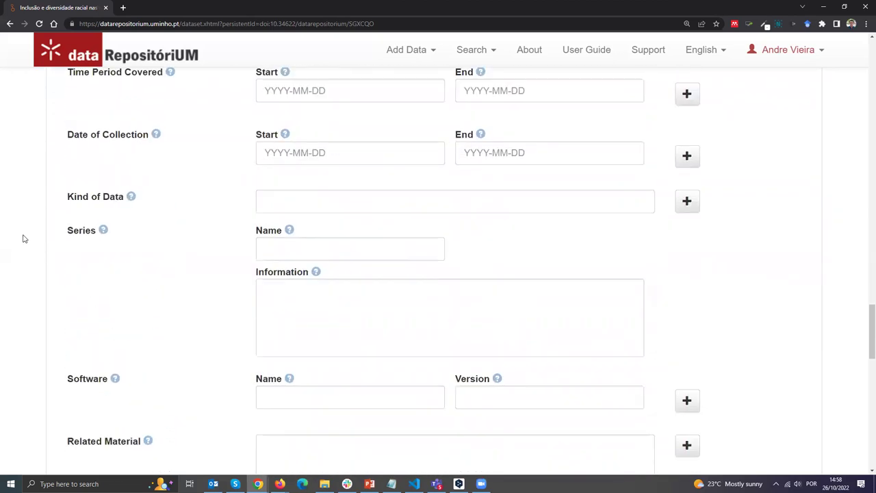
scroll(23, 238, "down", 9)
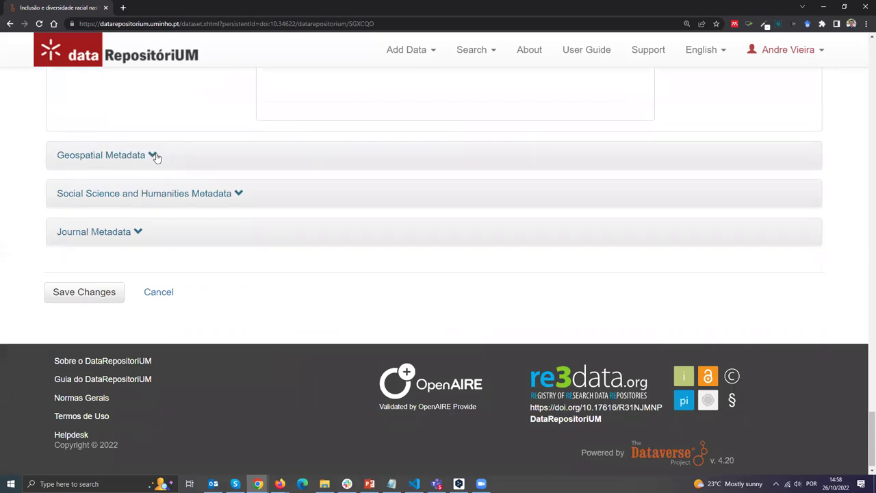
left_click(155, 157)
scroll(29, 178, "down", 1)
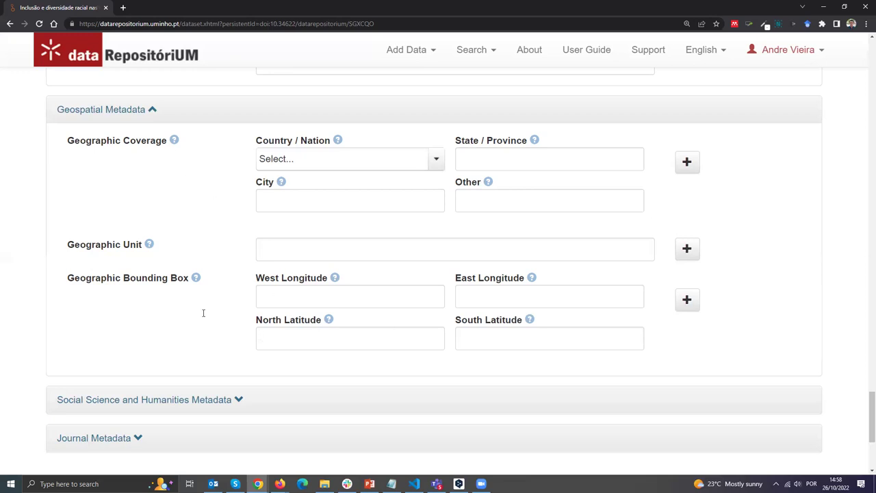
Collapse Geospatial Metadata, expand Social Science and Humanities Metadata, and scroll through its fields.
left_click(143, 115)
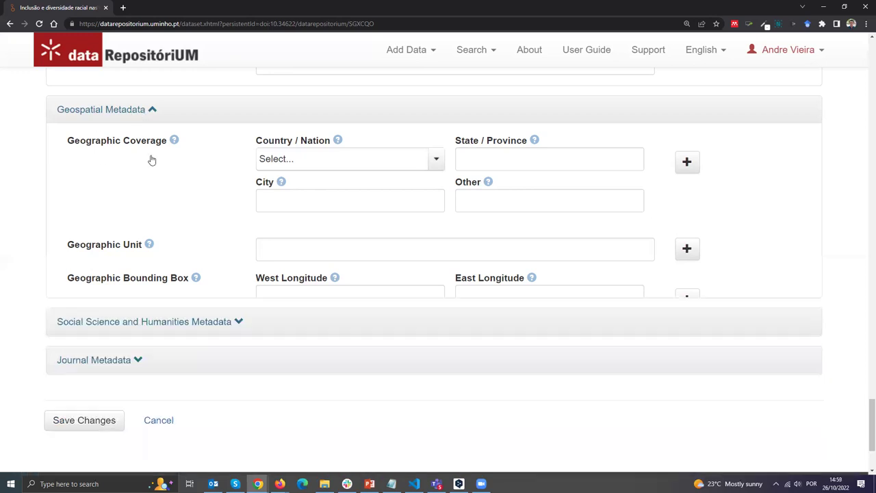
left_click(237, 188)
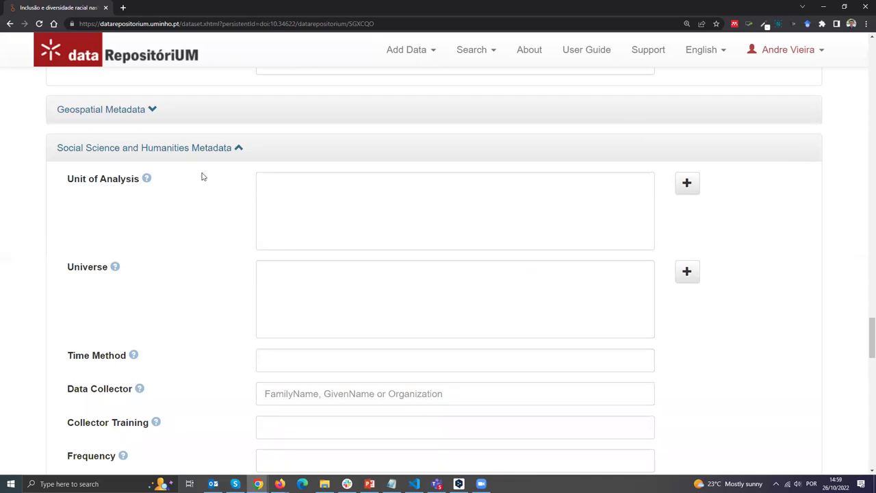
scroll(221, 185, "down", 1)
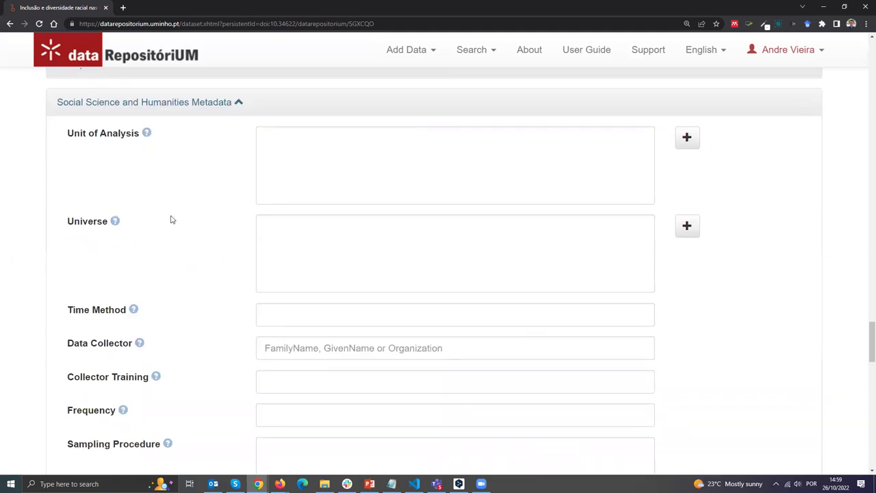
scroll(143, 209, "down", 1)
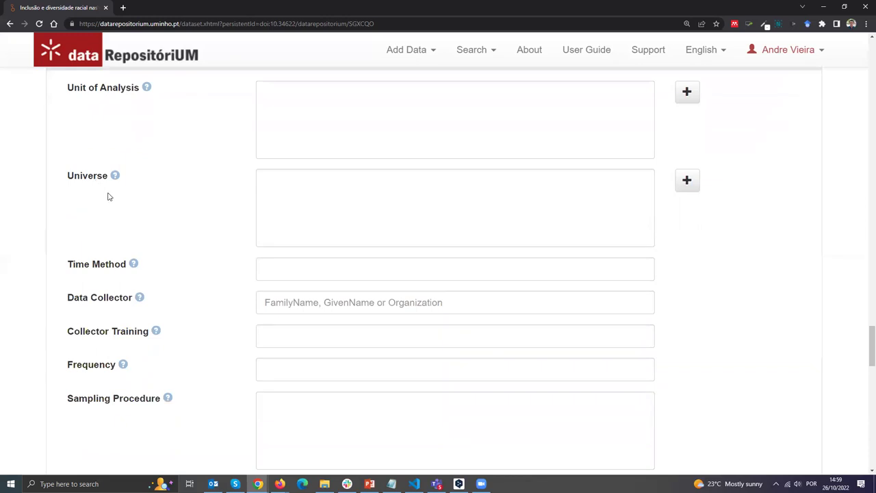
scroll(154, 249, "down", 1)
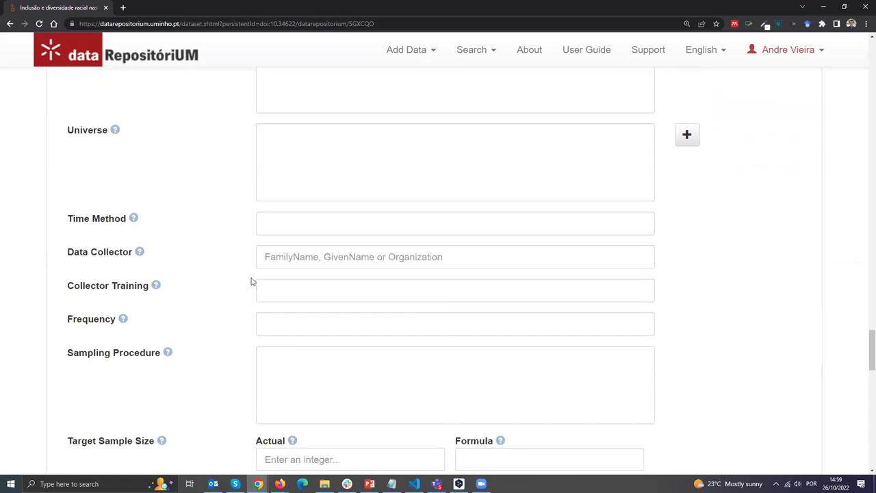
scroll(205, 273, "down", 1)
scroll(209, 286, "down", 1)
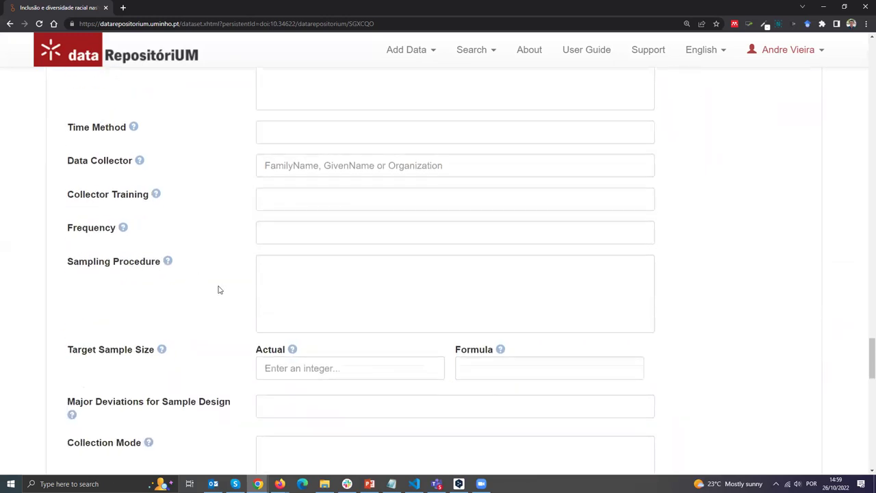
scroll(227, 299, "down", 1)
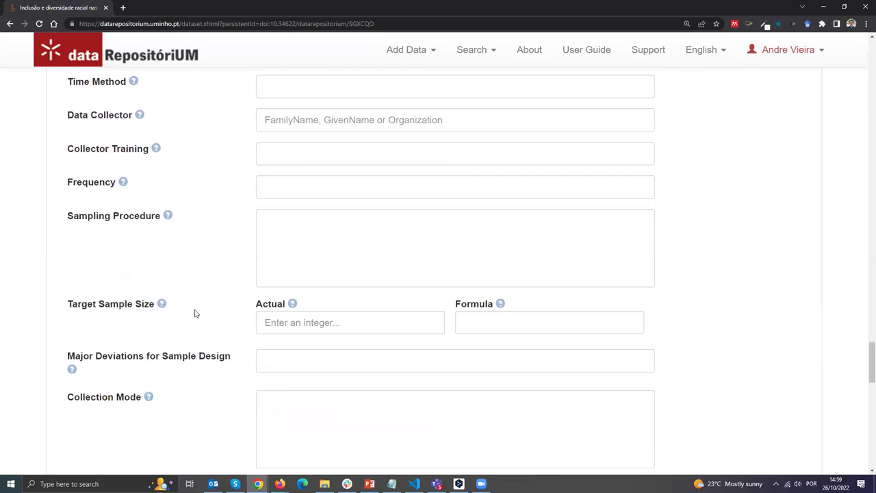
scroll(237, 335, "down", 2)
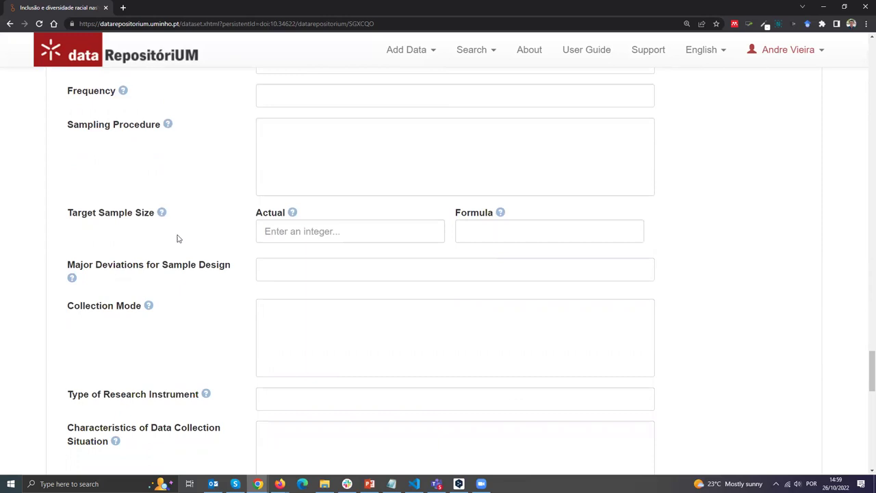
scroll(184, 295, "down", 1)
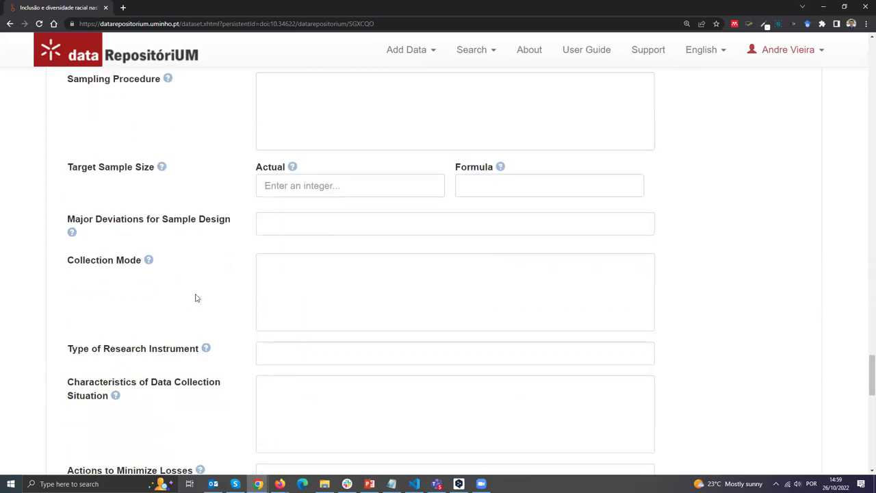
scroll(195, 298, "down", 1)
Clear an accidental label selection and collapse the Social Science and Humanities Metadata section.
left_click_drag(137, 216, 66, 225)
left_click(69, 237)
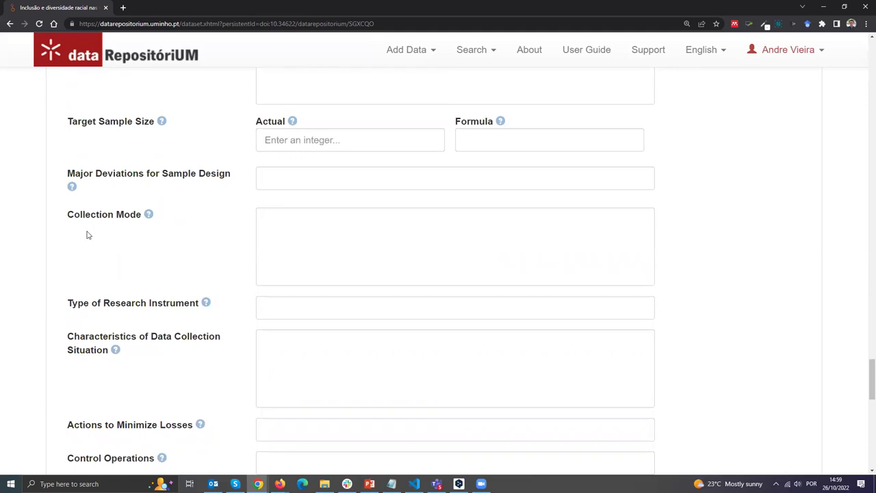
scroll(140, 263, "down", 1)
scroll(206, 324, "down", 1)
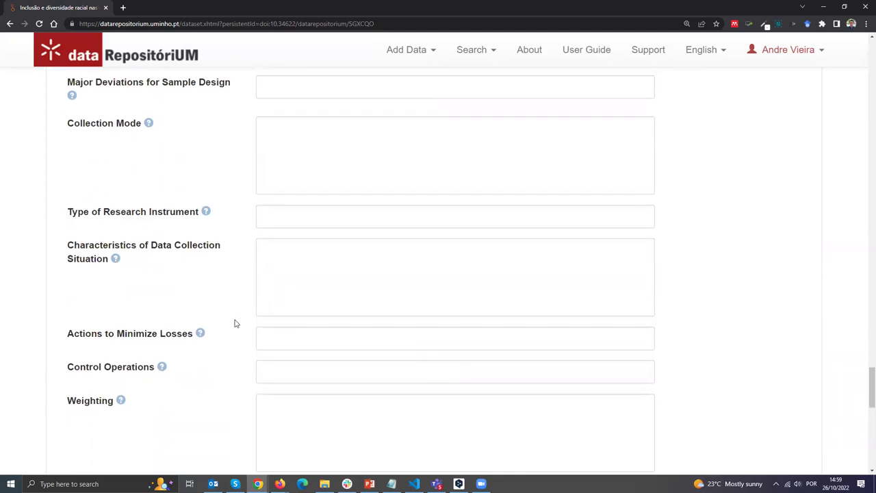
scroll(233, 324, "up", 2)
scroll(232, 323, "up", 12)
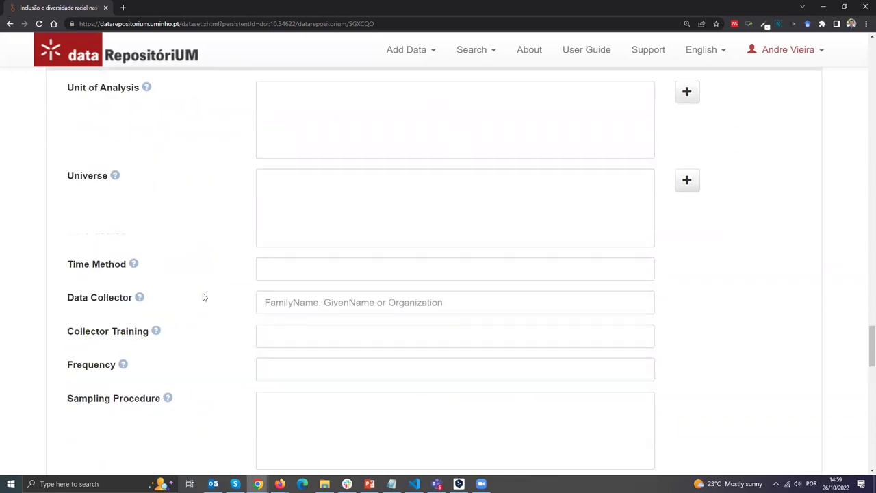
left_click(233, 290)
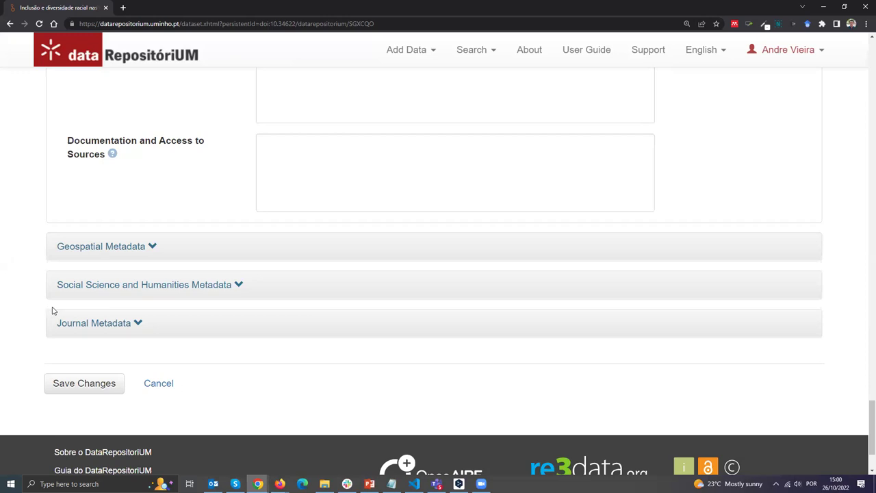
View Registo de Dataset exemplo's Termos: CC BY 4.0, 0 restricted files, guestbook SDUM.
key("alt+Tab")
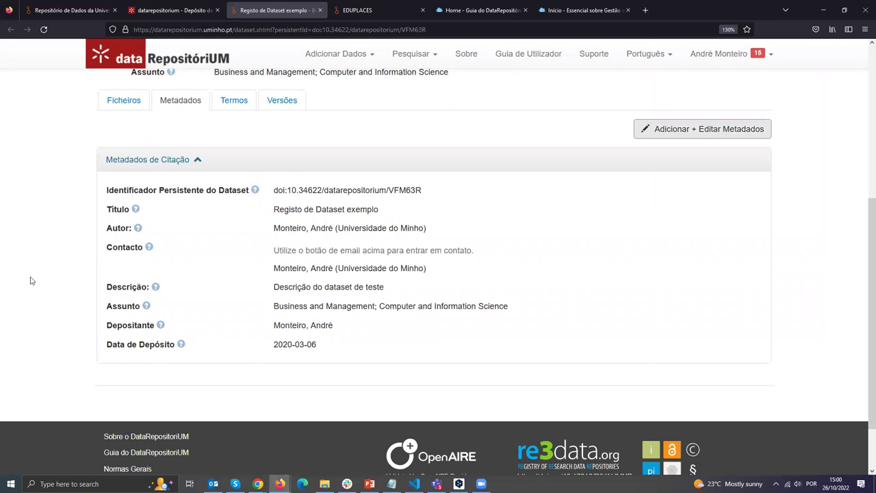
left_click(234, 102)
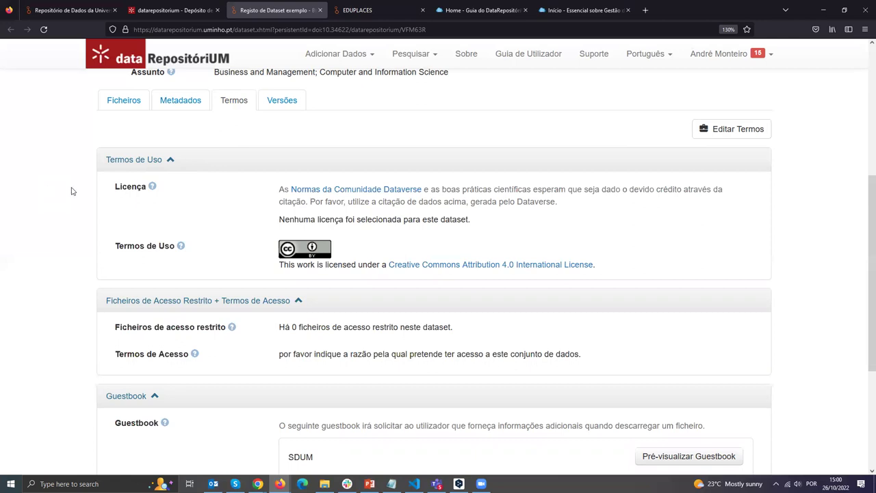
scroll(98, 202, "down", 2)
scroll(117, 202, "up", 2)
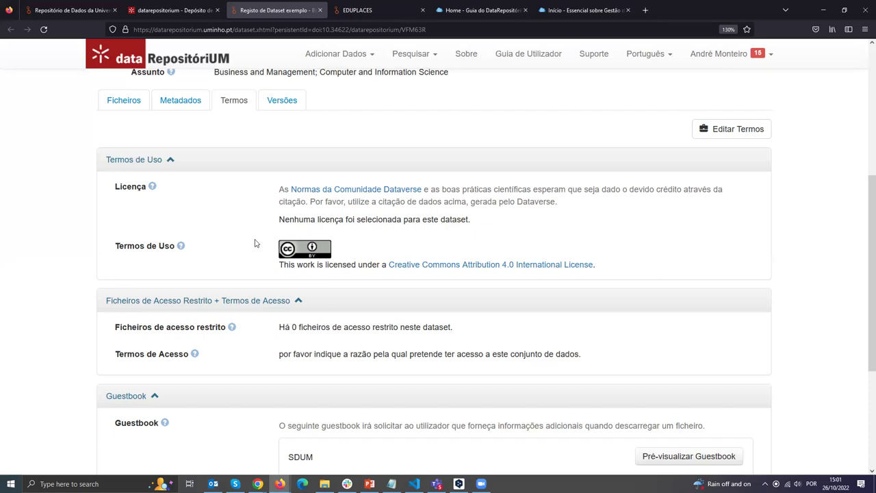
scroll(94, 202, "down", 1)
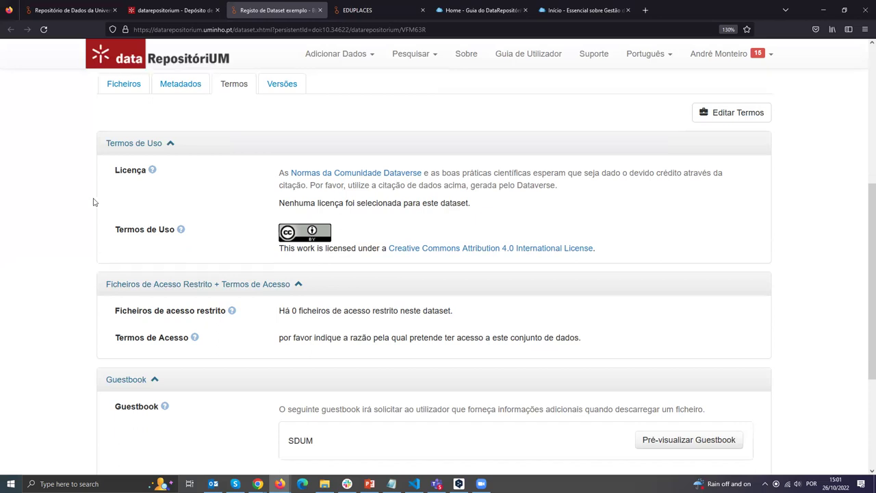
scroll(103, 201, "down", 3)
scroll(117, 198, "down", 1)
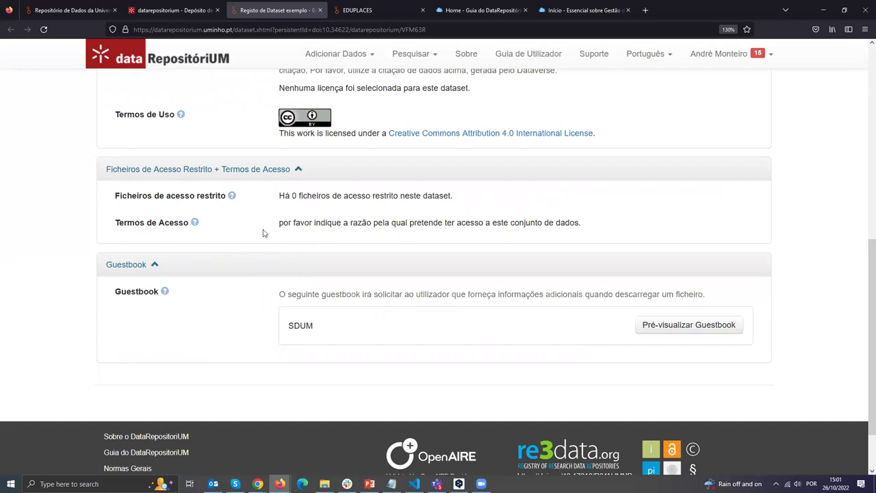
scroll(247, 230, "up", 2)
scroll(248, 231, "up", 2)
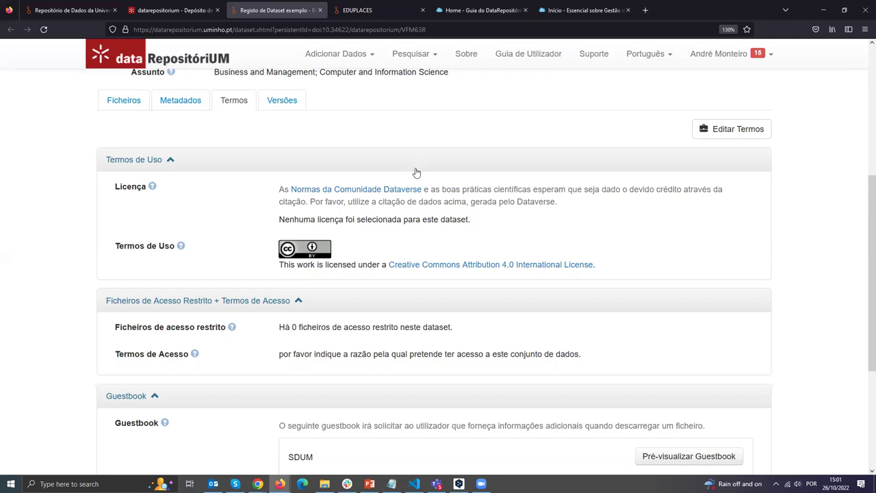
Attempt Editar Termos on the draft dataset's terms section.
left_click(731, 130)
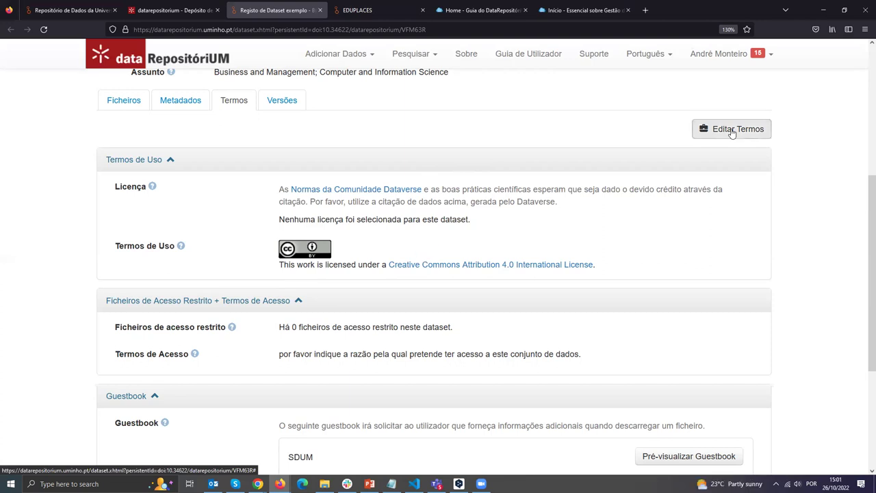
scroll(69, 257, "down", 1)
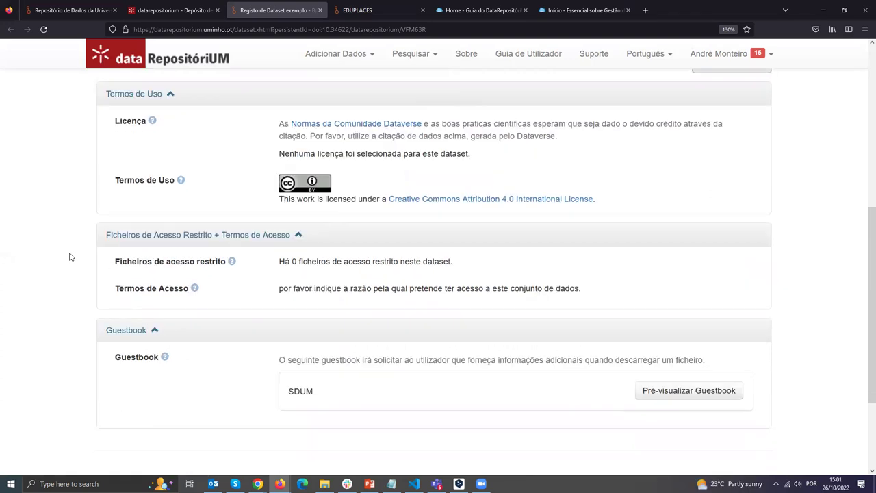
scroll(72, 255, "down", 2)
scroll(76, 254, "up", 1)
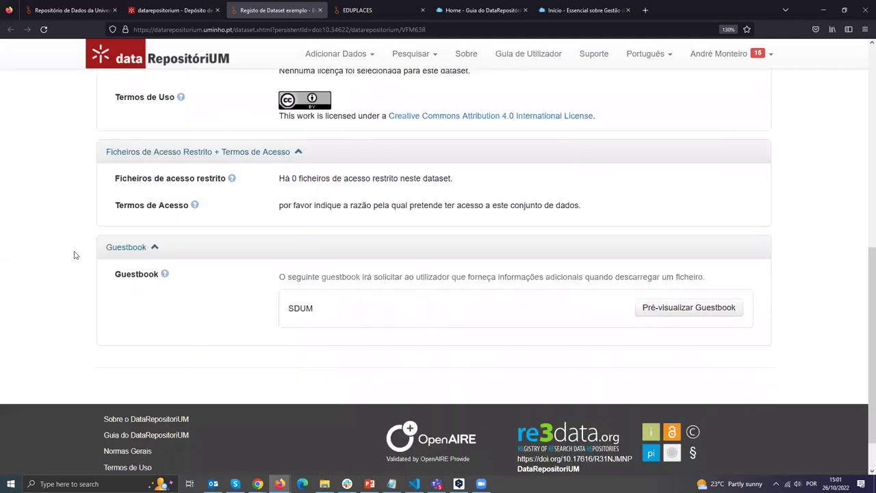
scroll(442, 186, "up", 3)
scroll(708, 144, "down", 1)
left_click(718, 130)
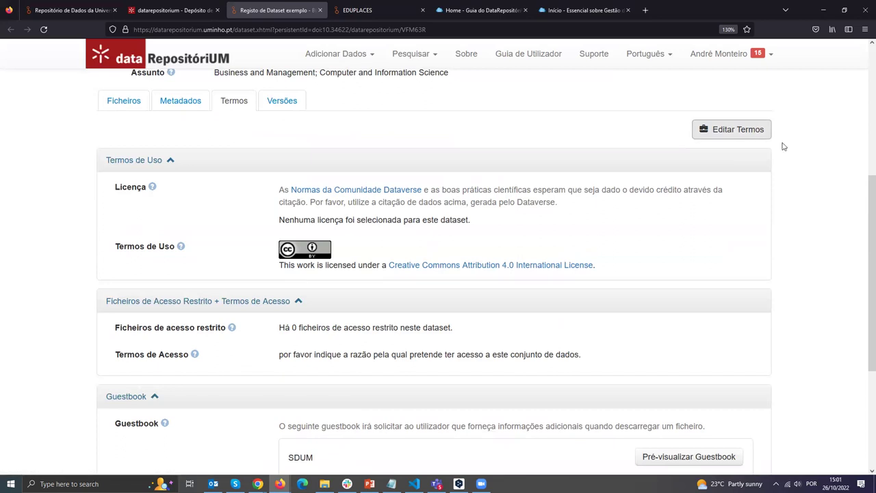
Cancel the racial-diversity dataset's metadata edits and show its Termos tab.
key("alt+Tab")
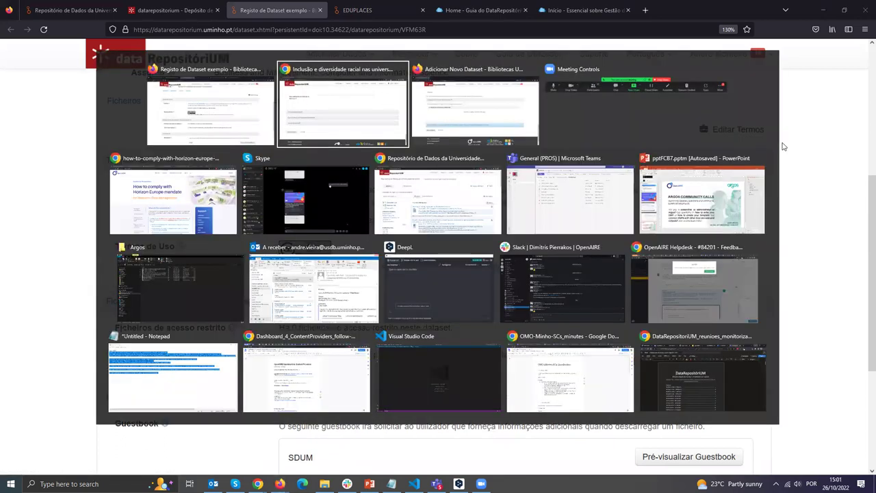
scroll(227, 144, "up", 10)
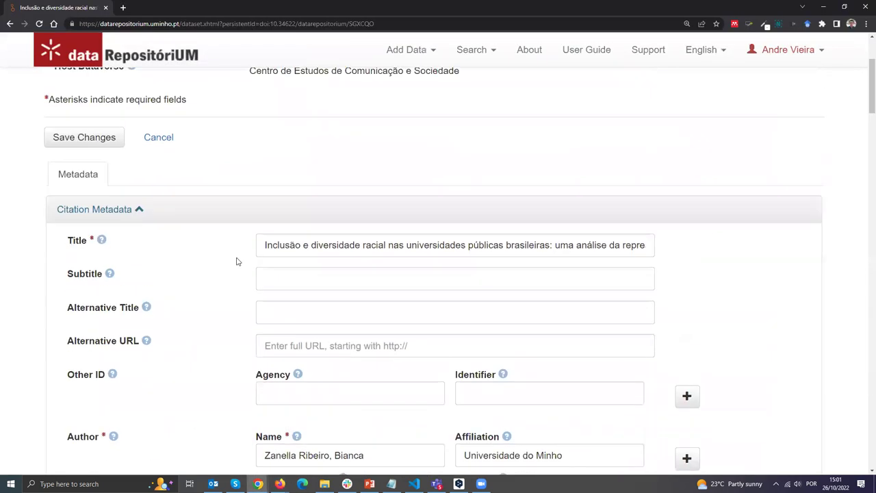
scroll(172, 272, "up", 3)
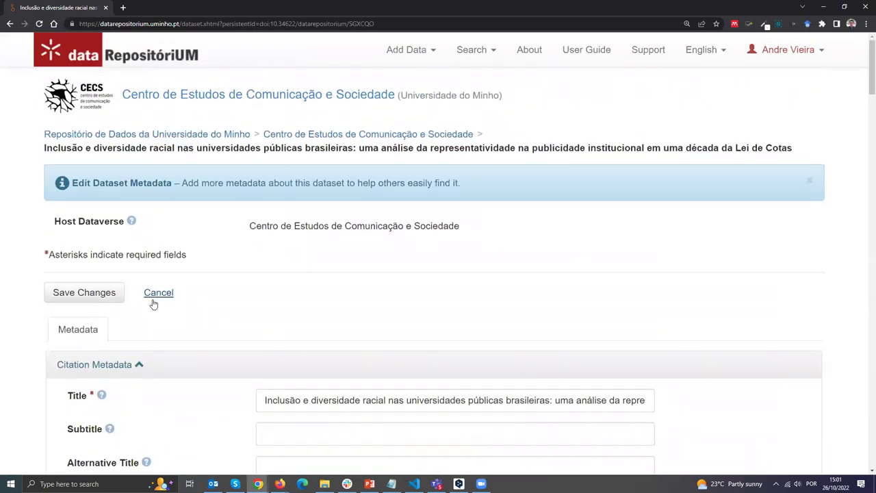
scroll(154, 304, "down", 1)
left_click(158, 203)
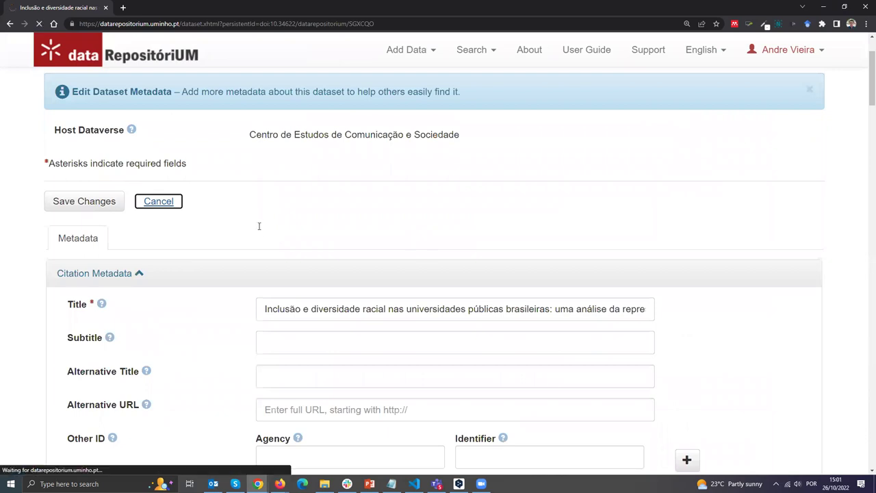
scroll(251, 297, "down", 1)
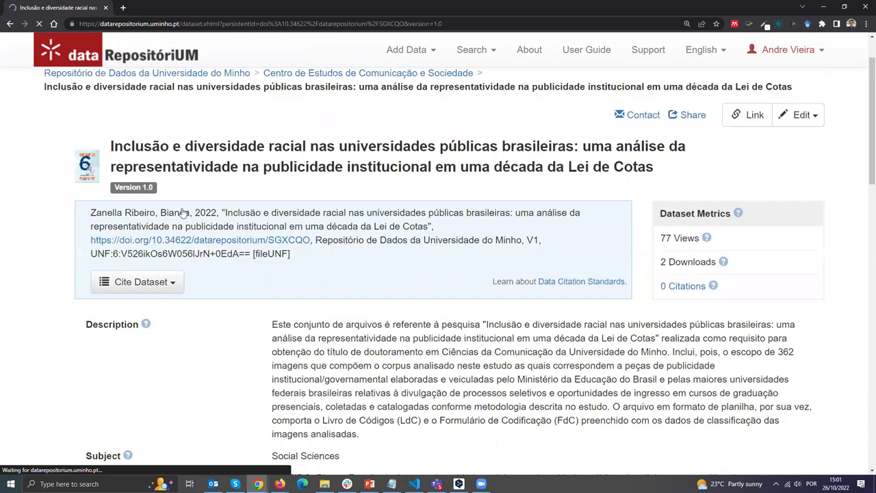
scroll(183, 213, "down", 5)
left_click(175, 202)
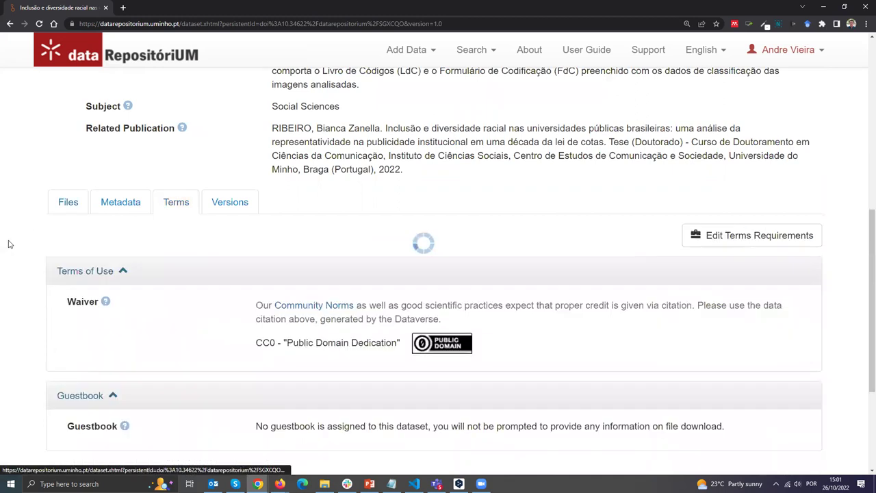
scroll(13, 243, "down", 2)
Switch the interface to Português and reopen the Termos tab showing CC0 and no guestbook.
left_click(704, 51)
left_click(662, 80)
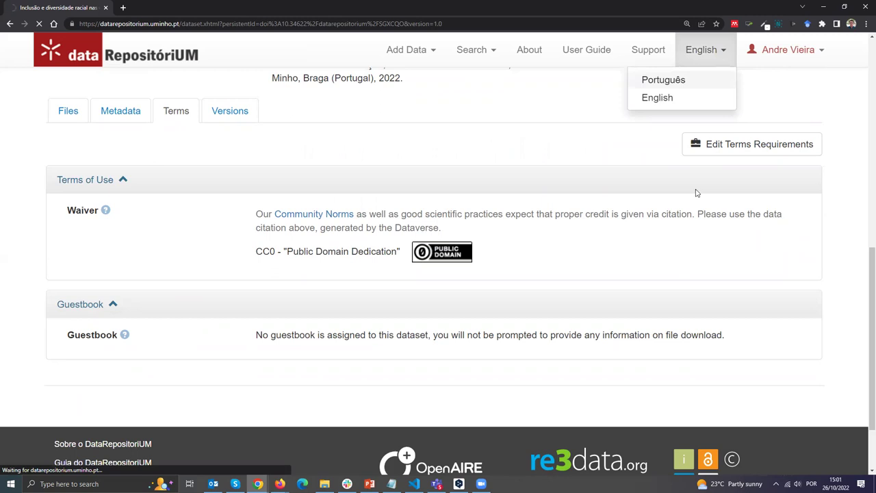
scroll(369, 255, "down", 1)
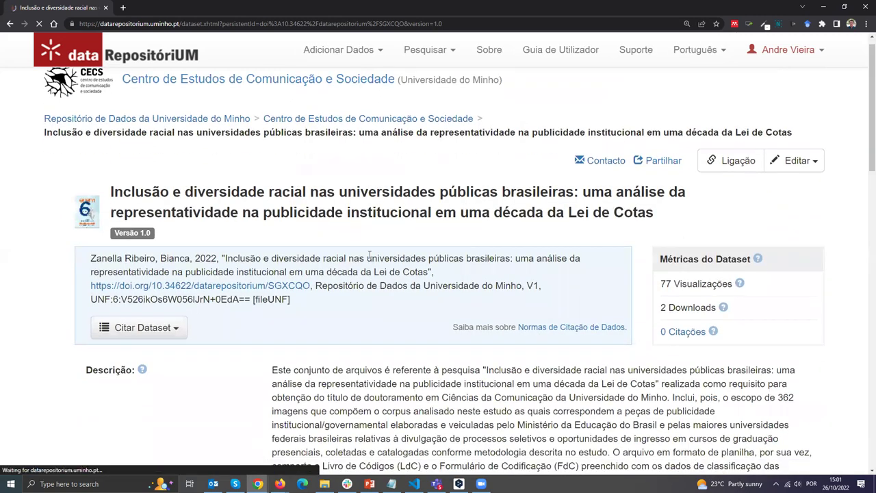
scroll(369, 254, "down", 5)
left_click(202, 248)
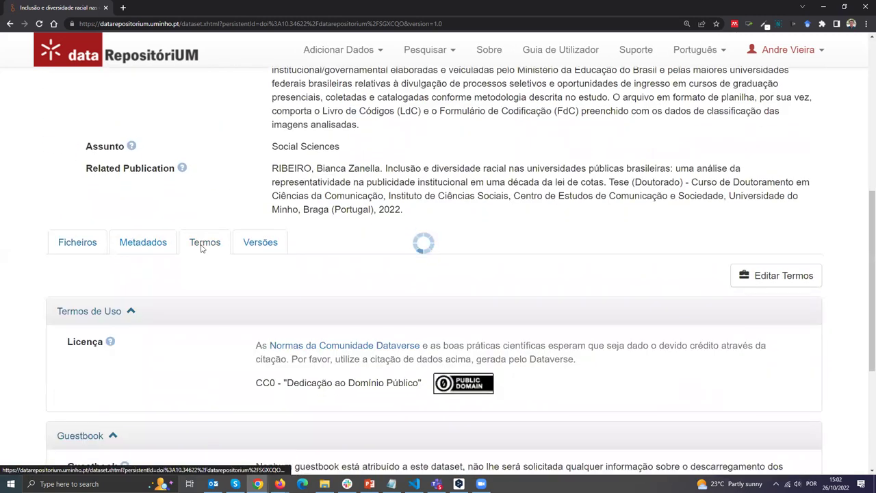
scroll(202, 248, "down", 3)
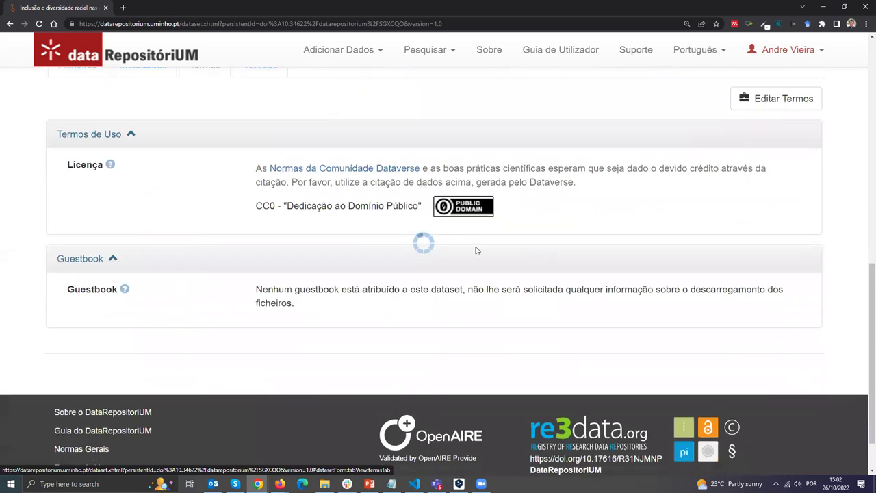
Open Editar Termos for the racial-diversity dataset and scroll up to the CC0 Licença section.
left_click(775, 100)
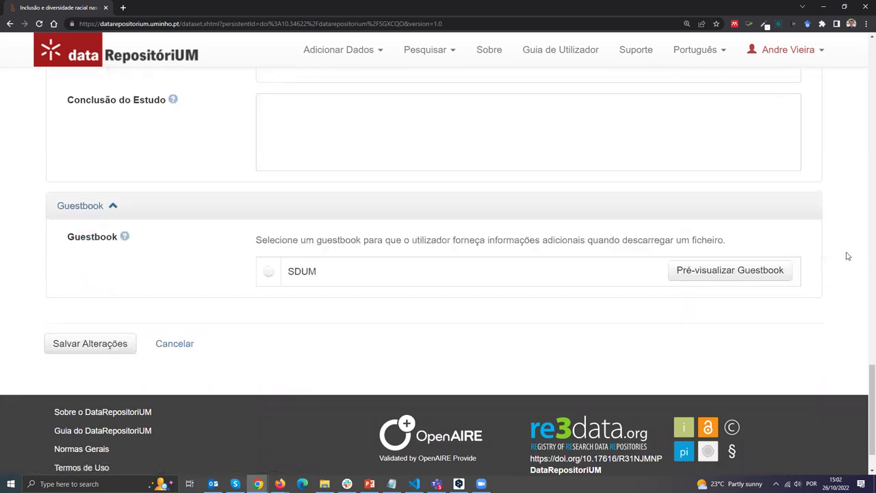
scroll(848, 257, "up", 3)
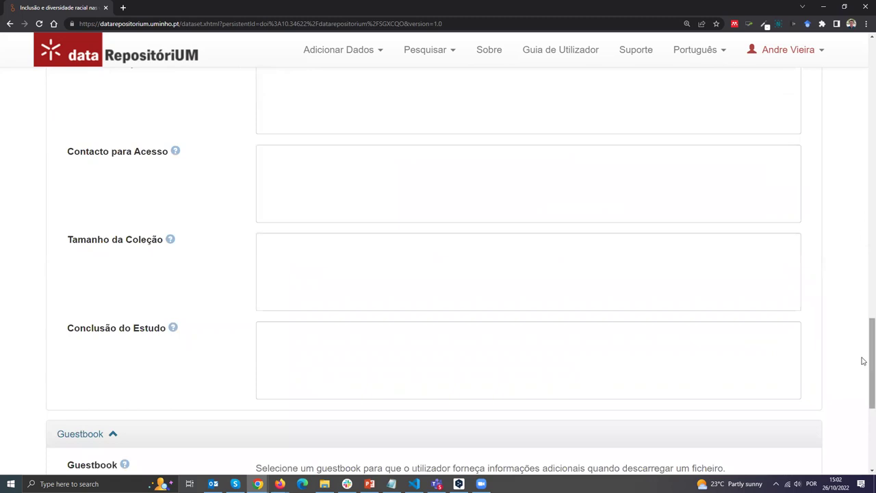
scroll(862, 335, "up", 5)
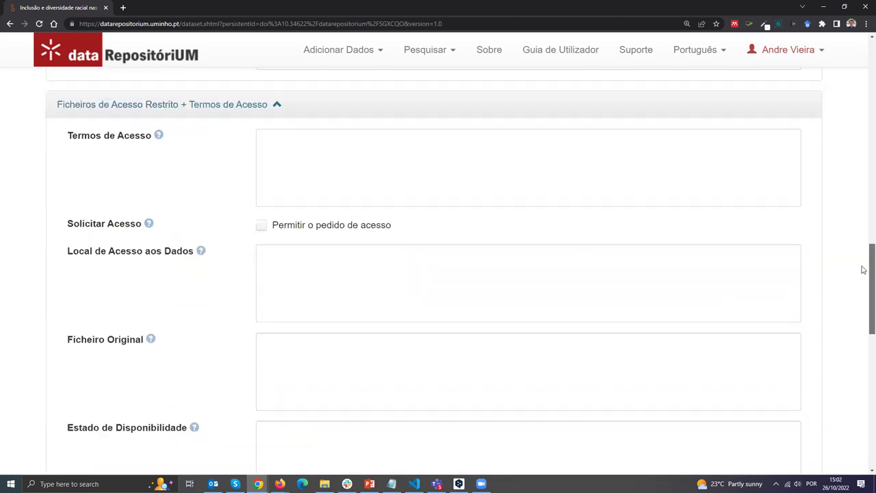
scroll(863, 270, "up", 6)
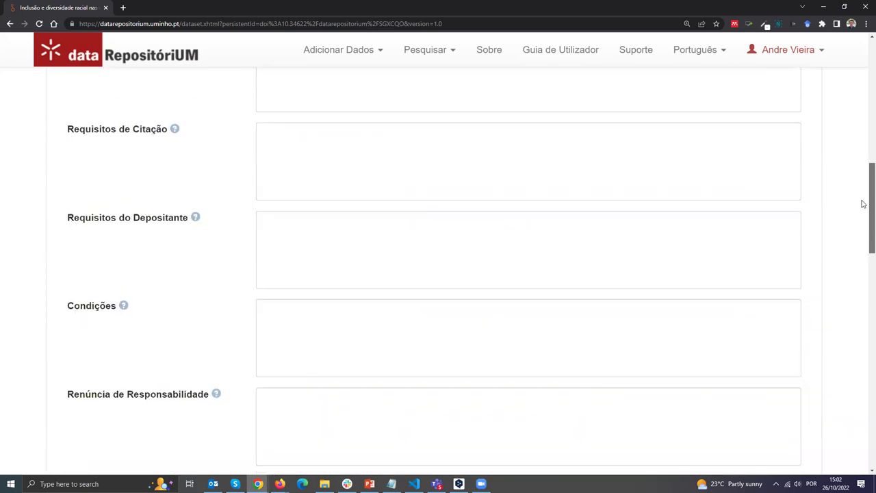
scroll(863, 203, "up", 5)
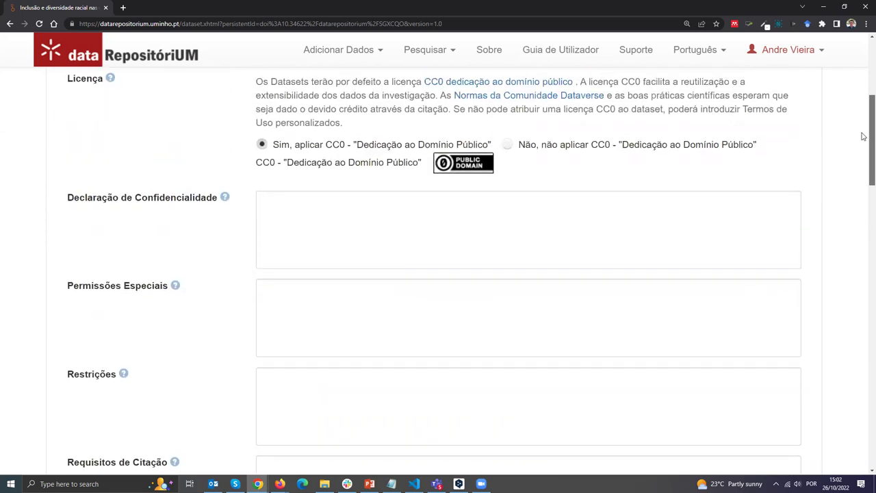
scroll(164, 179, "up", 1)
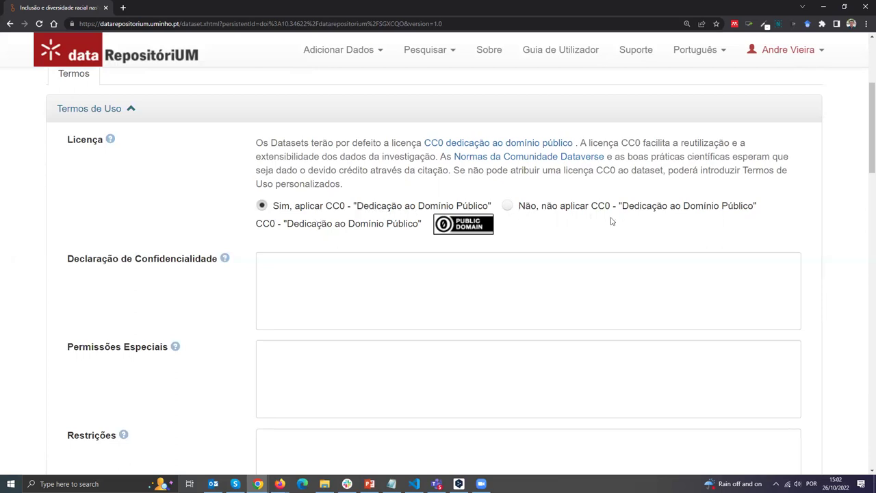
Choose 'Não, não aplicar CC0' and click into the Termos de Uso and Declaração de Confidencialidade fields.
left_click(508, 206)
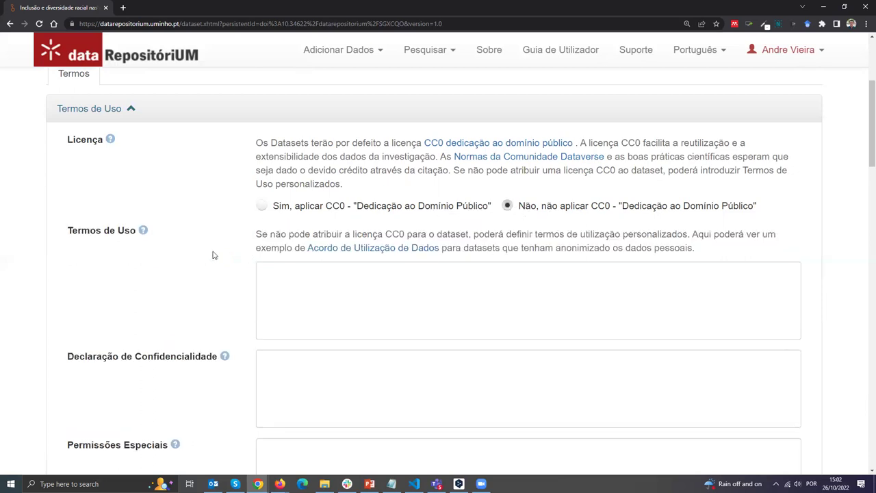
scroll(212, 255, "down", 2)
left_click(298, 217)
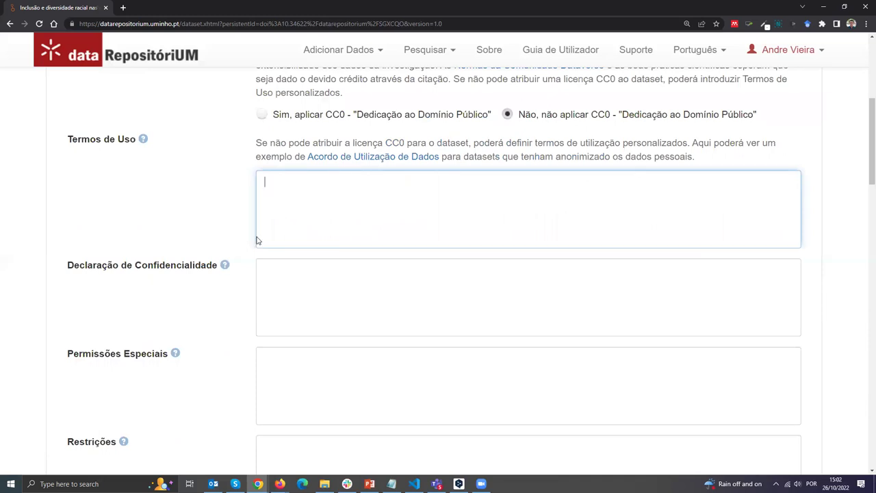
scroll(255, 240, "down", 1)
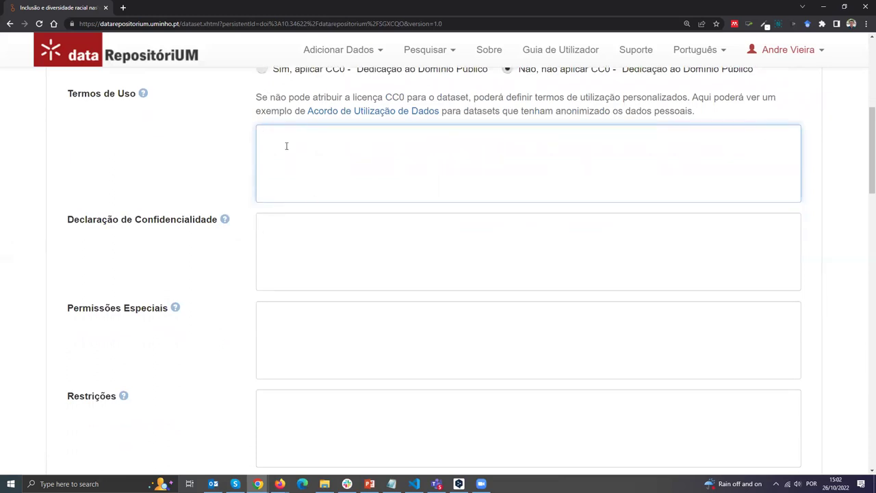
scroll(316, 222, "down", 1)
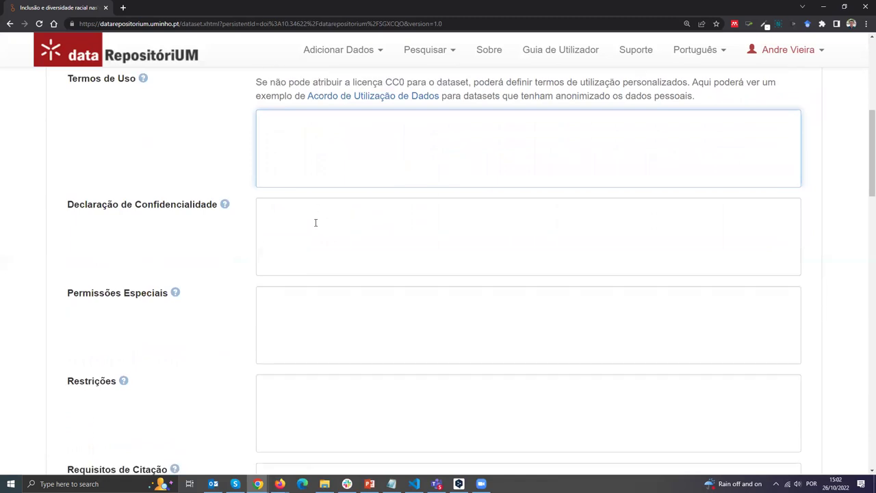
scroll(316, 222, "down", 2)
left_click(341, 202)
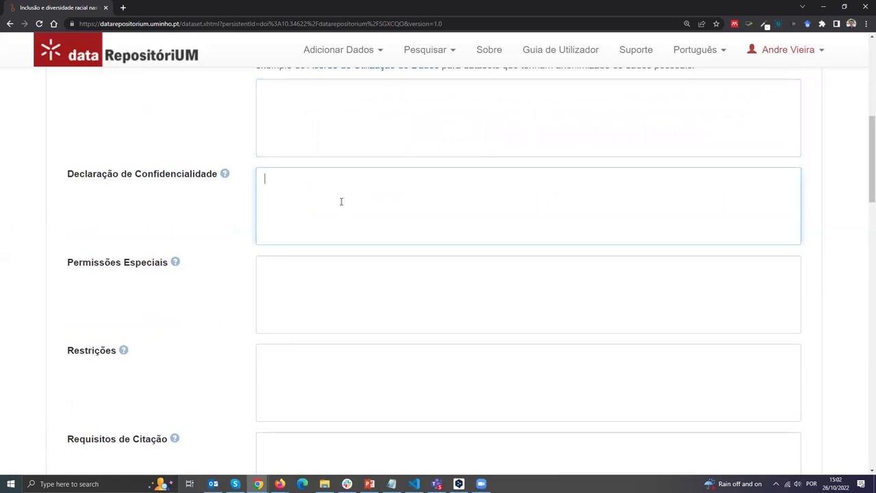
scroll(72, 157, "down", 5)
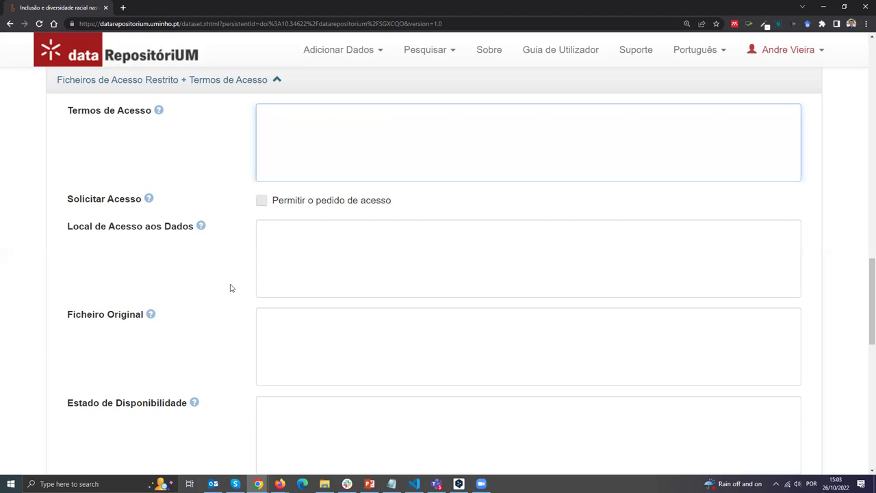
Tick 'Permitir o pedido de acesso' and tab to the Local de Acesso aos Dados and Ficheiro Original fields.
left_click(262, 200)
scroll(220, 287, "down", 1)
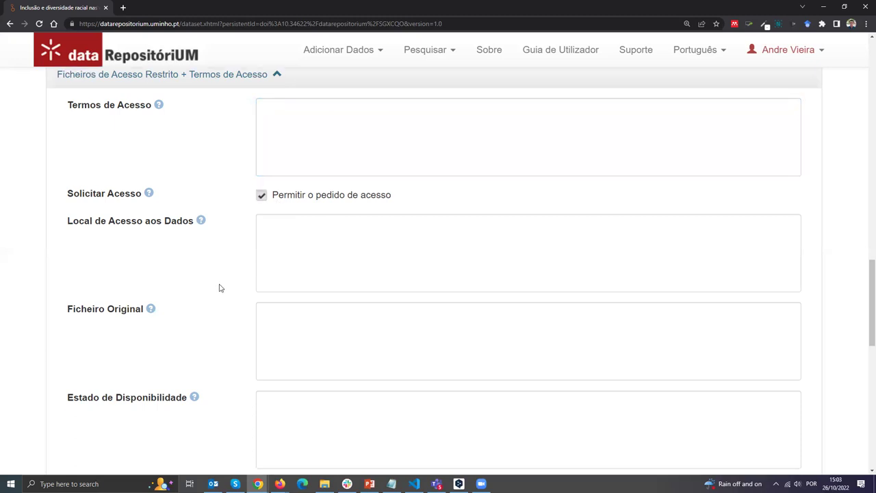
scroll(229, 291, "down", 1)
key("Tab")
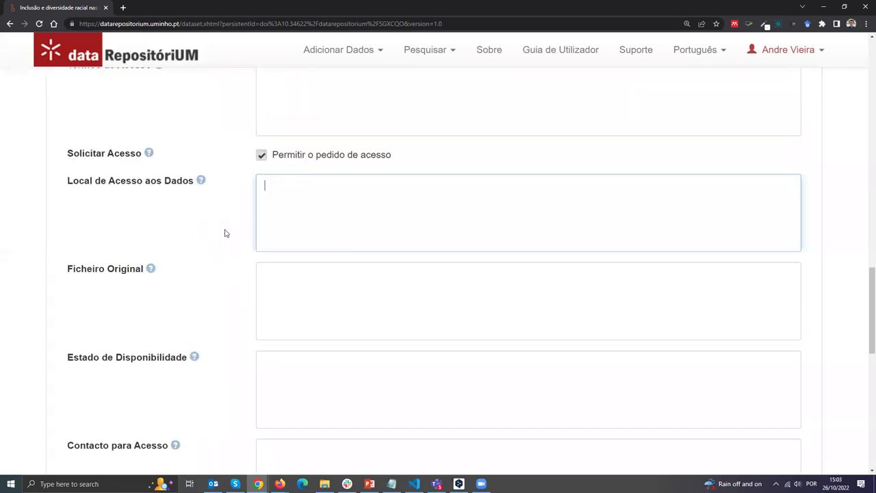
scroll(224, 233, "down", 1)
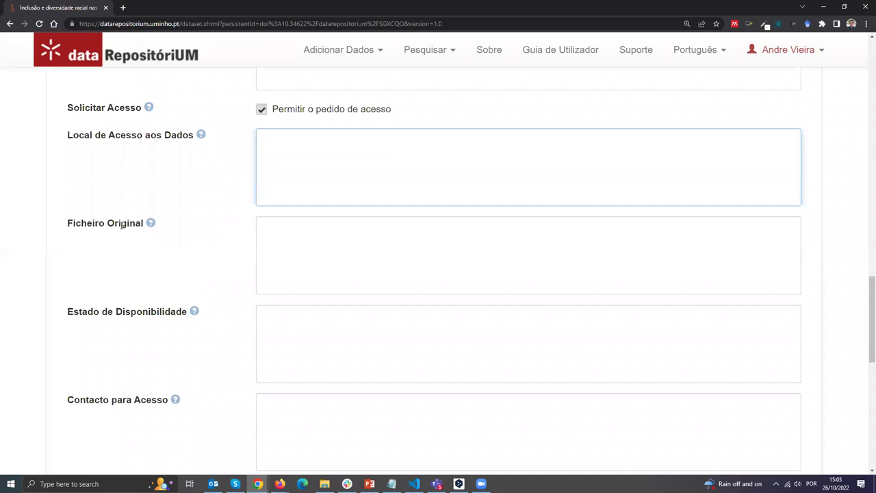
scroll(97, 219, "down", 2)
key("Tab")
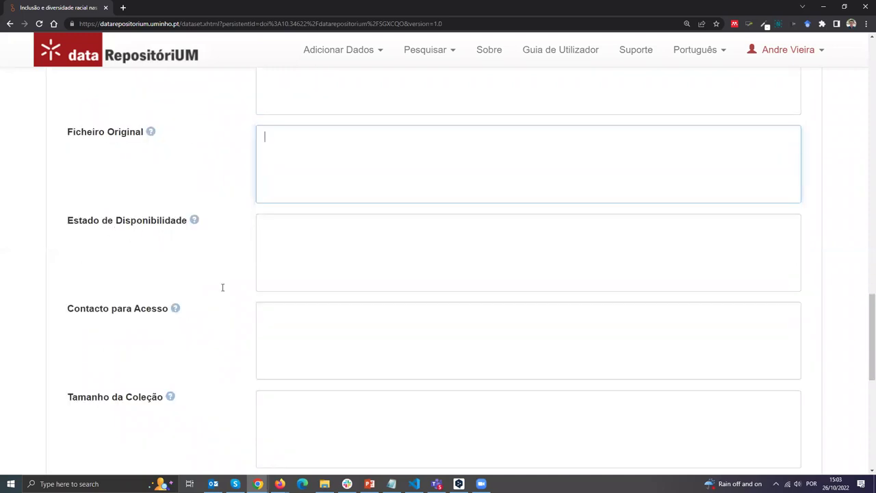
Scroll to the end of the terms form and attempt Salvar Alterações.
scroll(223, 287, "down", 1)
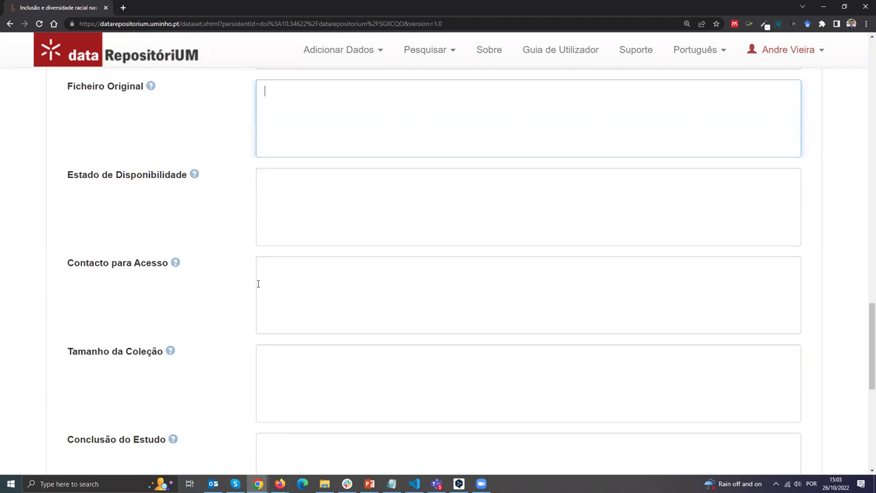
scroll(229, 274, "down", 2)
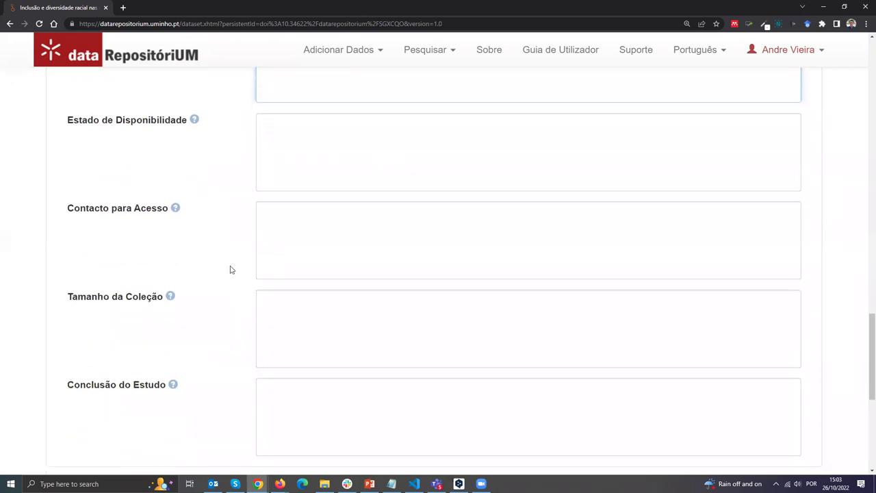
scroll(230, 269, "down", 4)
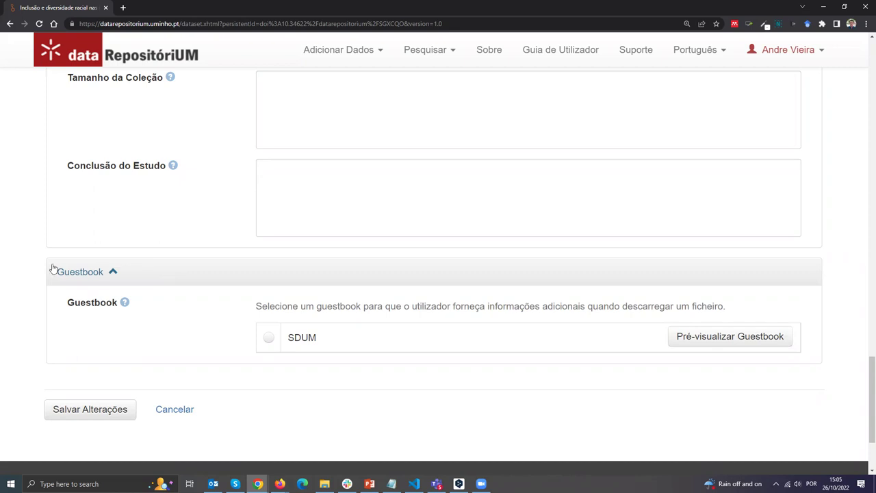
left_click(88, 412)
scroll(863, 206, "up", 15)
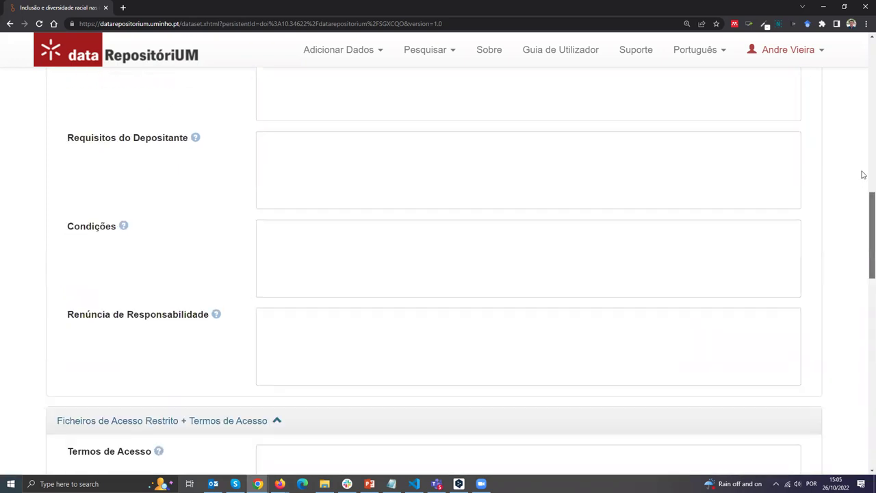
scroll(863, 106, "up", 2)
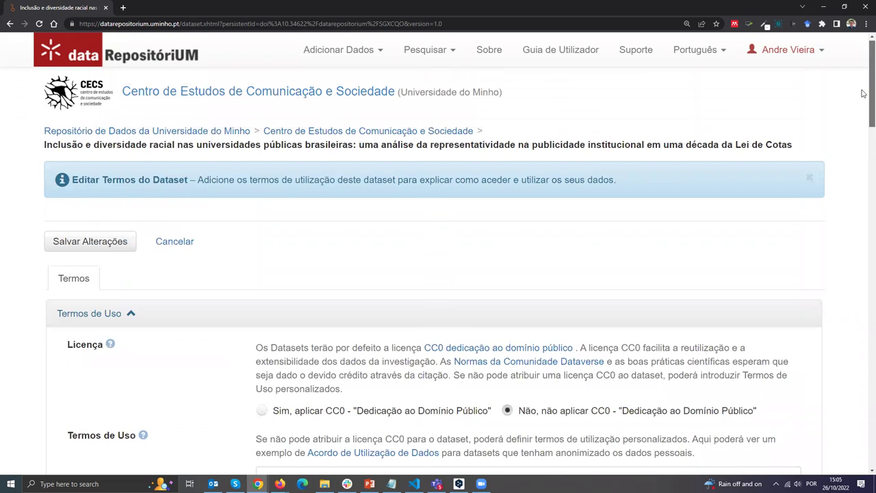
Abandon the terms edit and show the Versões tab listing only version 1.0 from 28/set/2022.
left_click(175, 245)
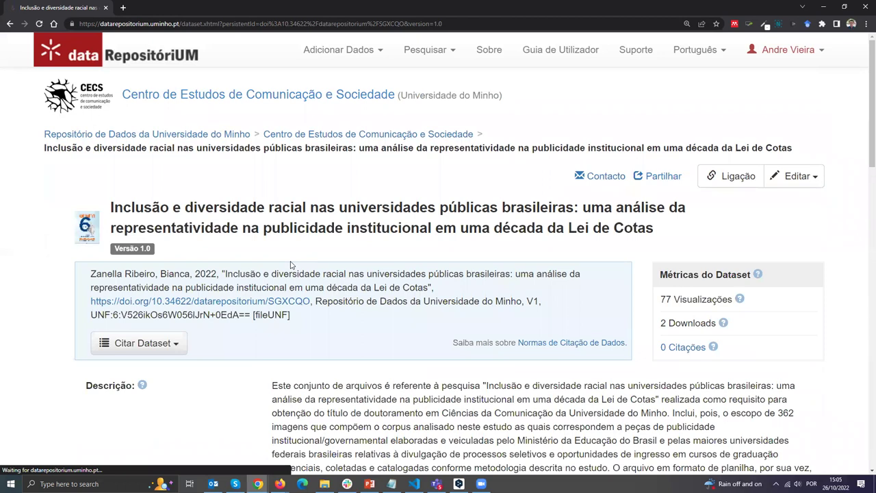
scroll(290, 264, "down", 2)
scroll(290, 264, "down", 5)
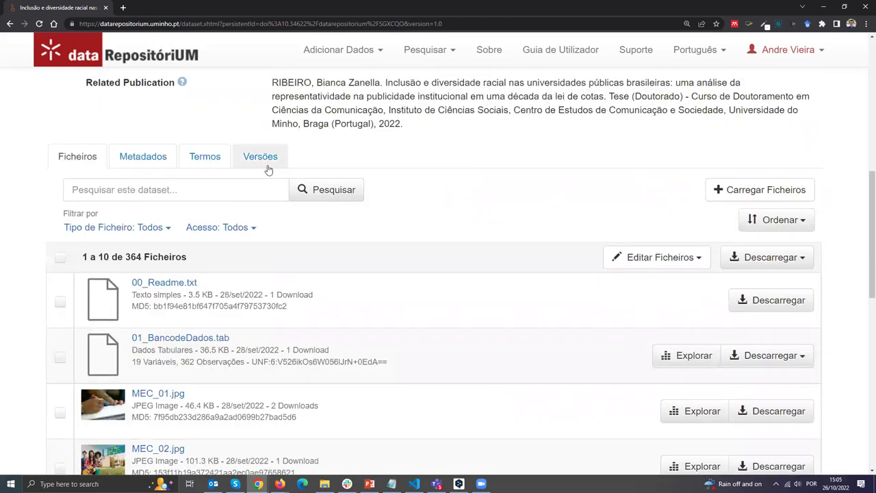
left_click(268, 158)
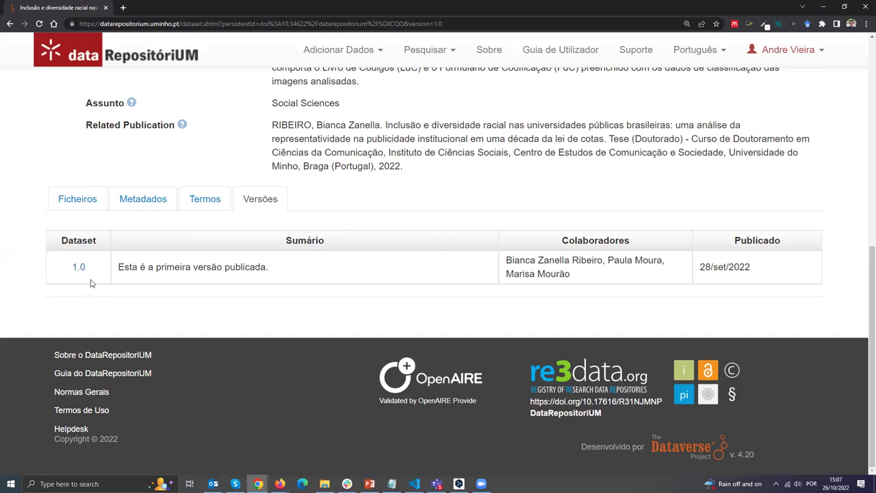
scroll(66, 287, "up", 1)
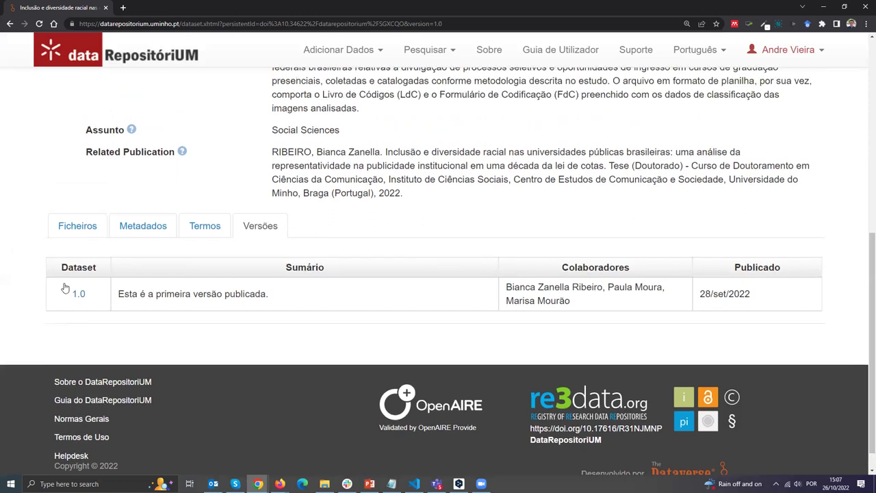
scroll(65, 287, "up", 5)
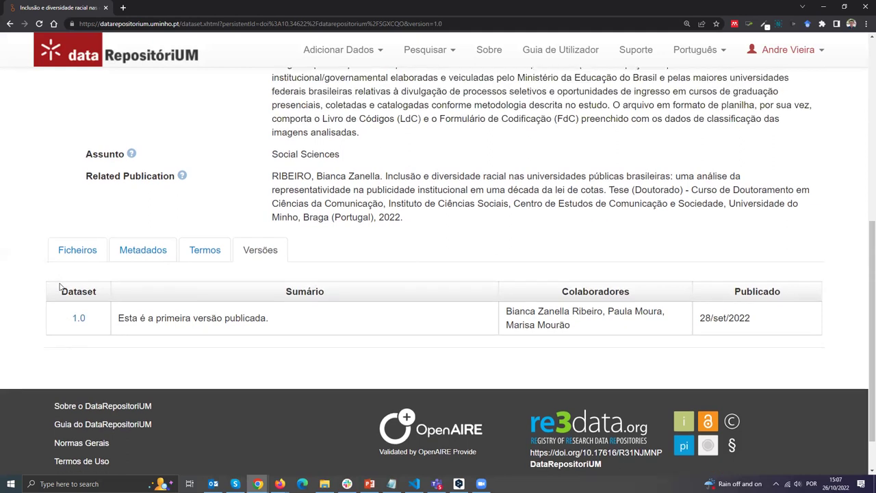
scroll(330, 266, "up", 2)
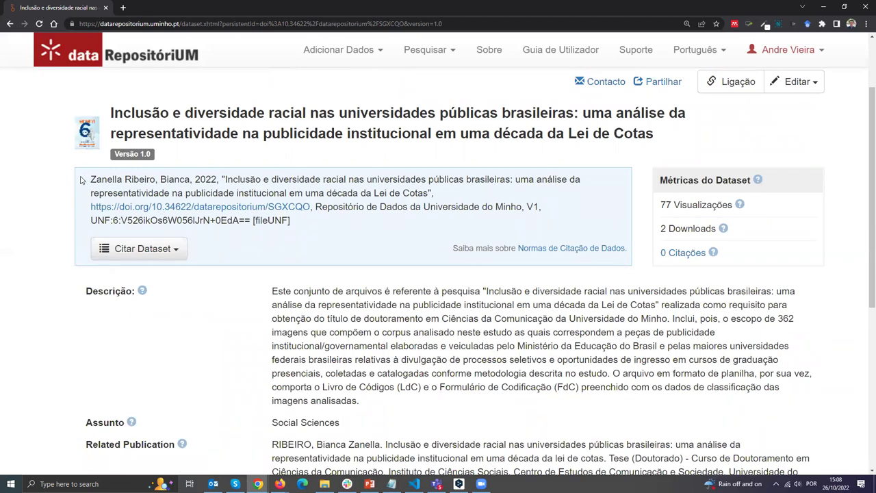
left_click_drag(163, 177, 335, 237)
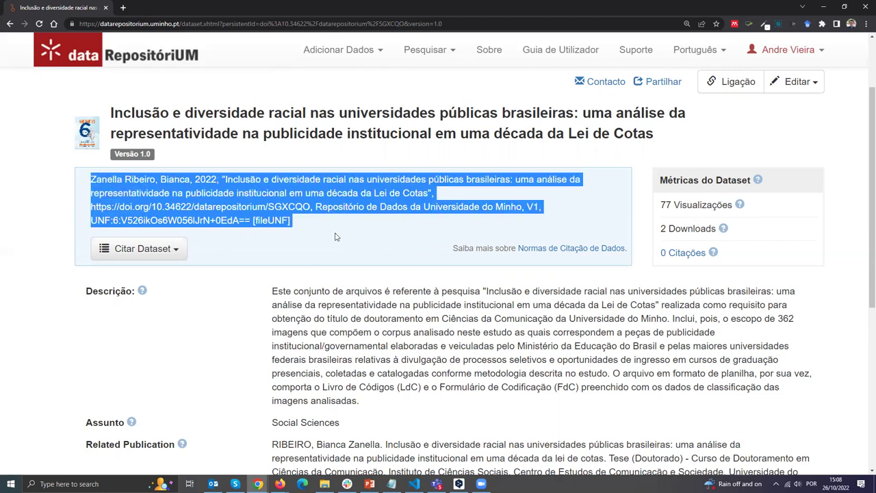
left_click(336, 236)
double_click(534, 206)
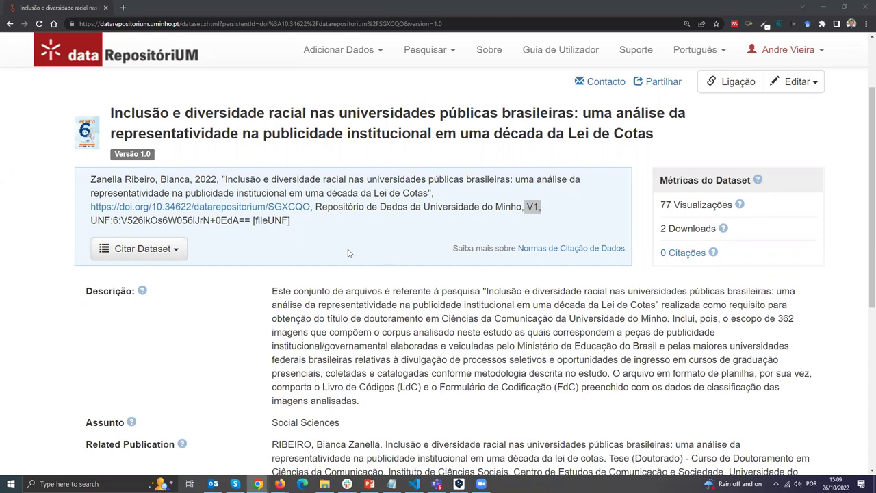
scroll(691, 204, "up", 1)
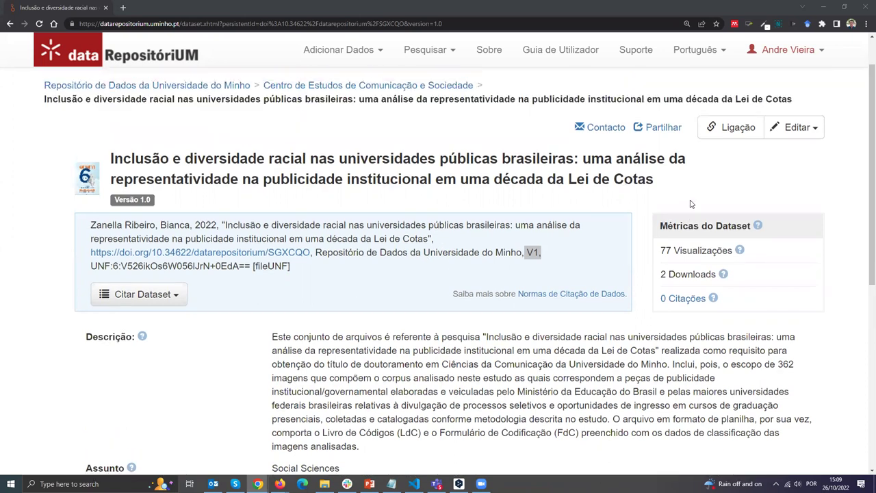
Open Editar > Metadados and scroll down to the blank Informação de Financiamento fields.
left_click(804, 134)
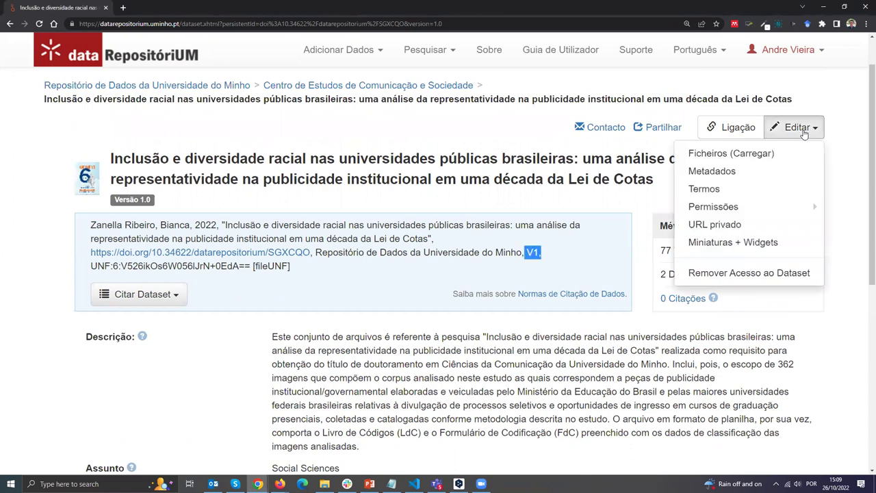
left_click(789, 172)
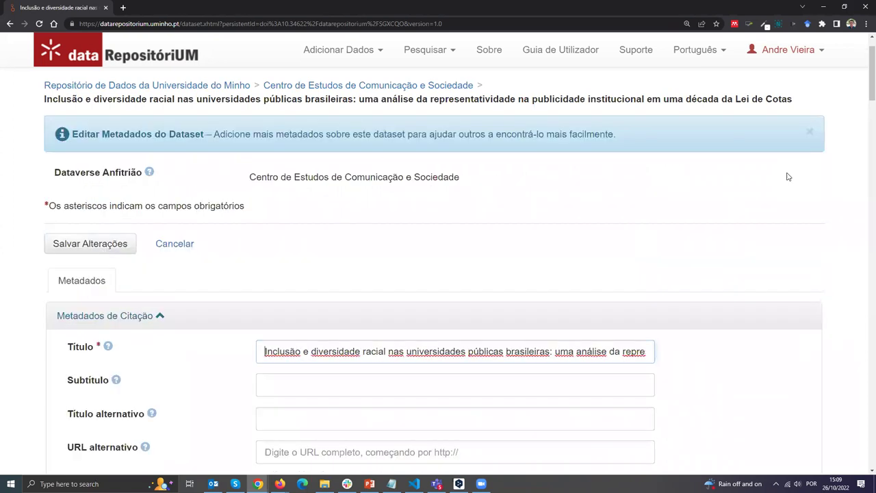
scroll(20, 280, "down", 3)
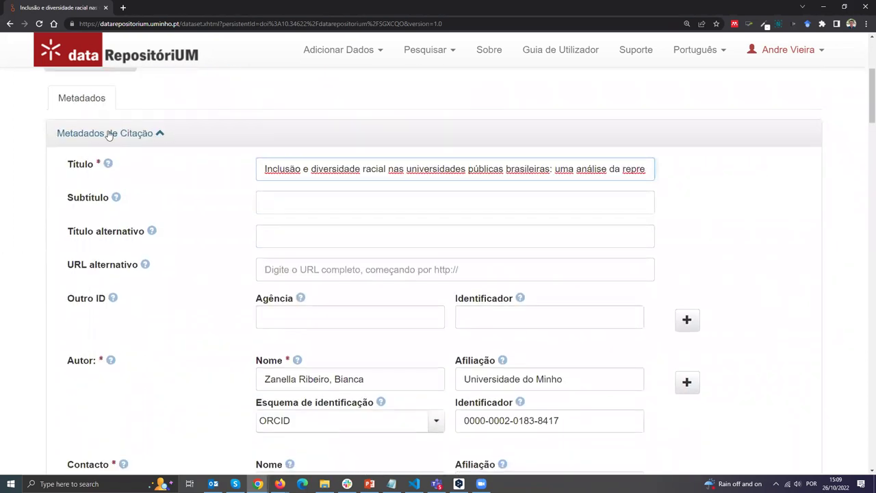
scroll(187, 250, "down", 2)
scroll(186, 251, "down", 2)
scroll(192, 248, "down", 5)
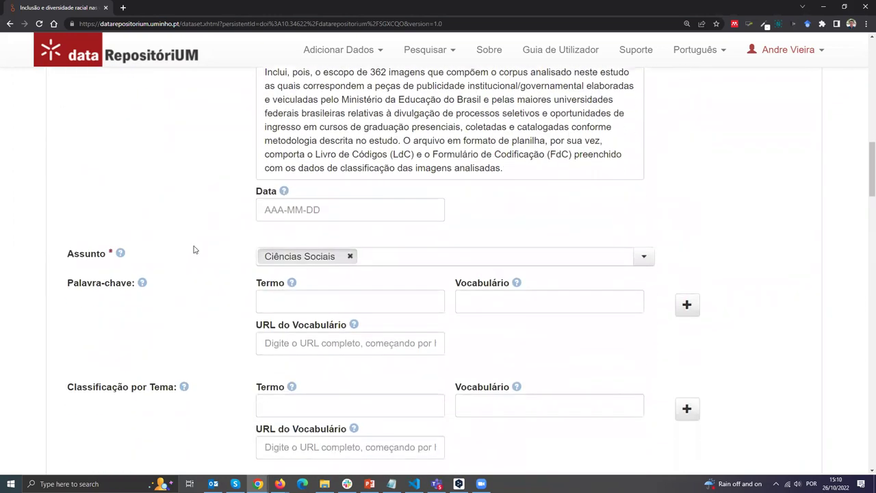
scroll(198, 259, "down", 5)
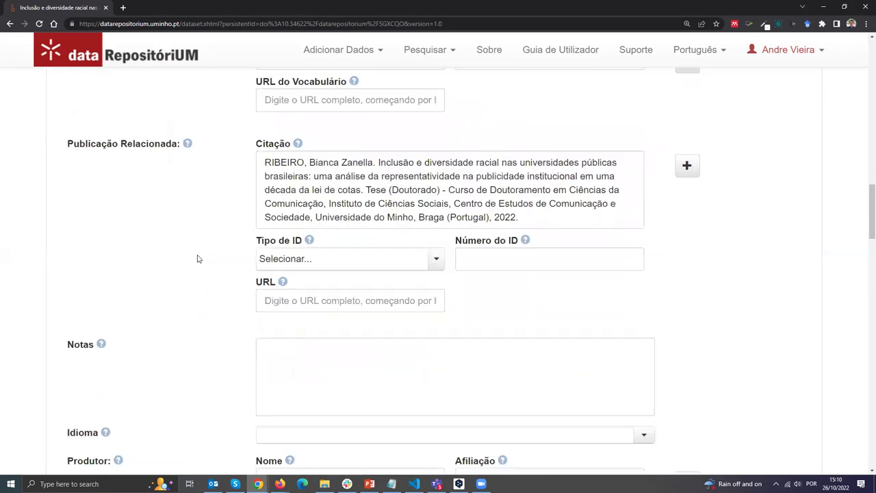
scroll(198, 256, "down", 3)
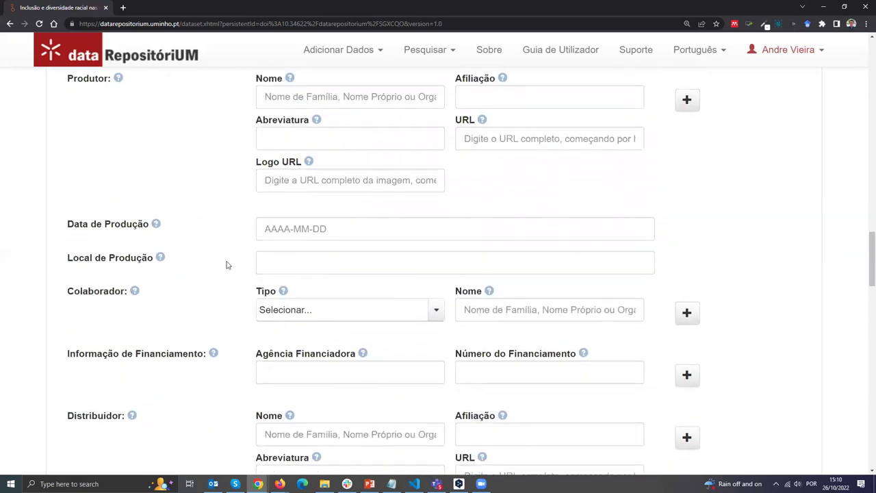
left_click_drag(67, 217, 204, 217)
left_click(214, 253)
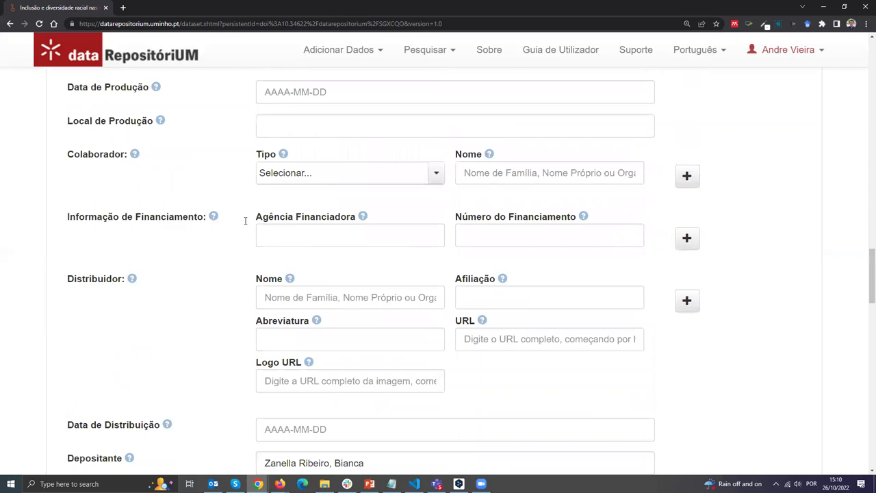
Fill in Agência Financiadora with 'FCT' and Número do Financiamento with '123456'.
scroll(246, 220, "down", 1)
left_click(279, 140)
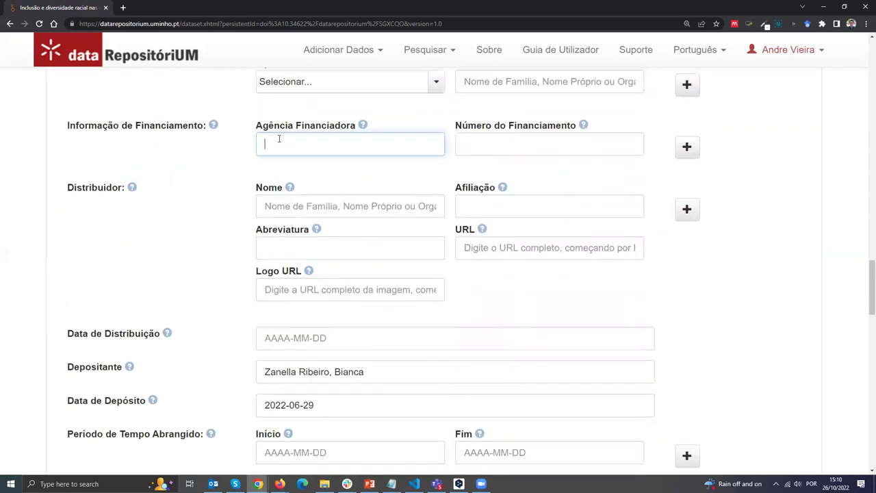
type("FCT")
left_click(557, 147)
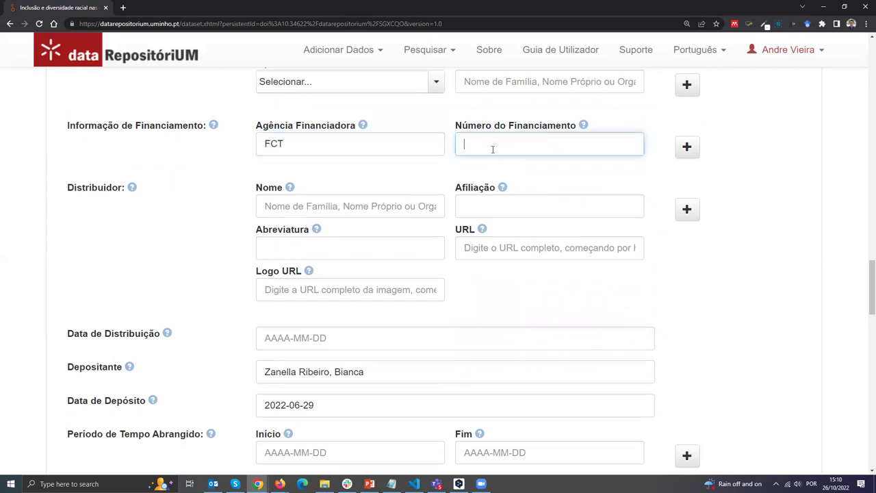
type("123456")
left_click(243, 177)
double_click(269, 146)
key("End")
double_click(260, 143)
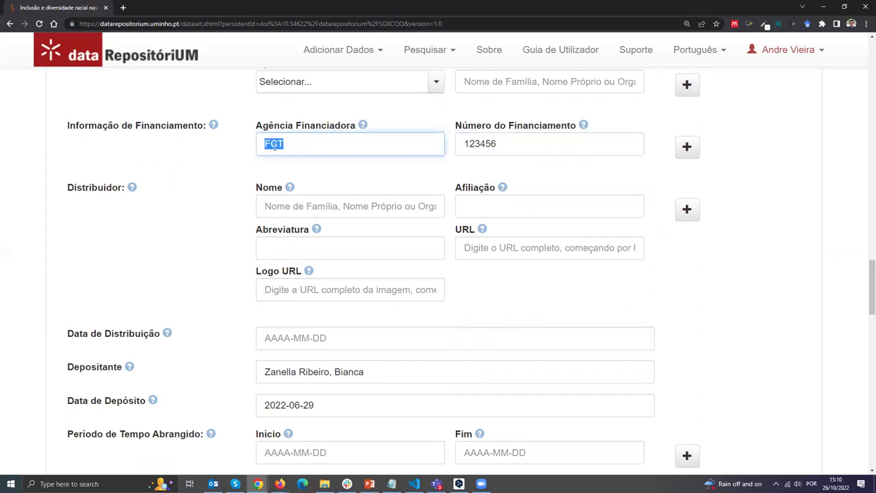
left_click(463, 152)
left_click(451, 172)
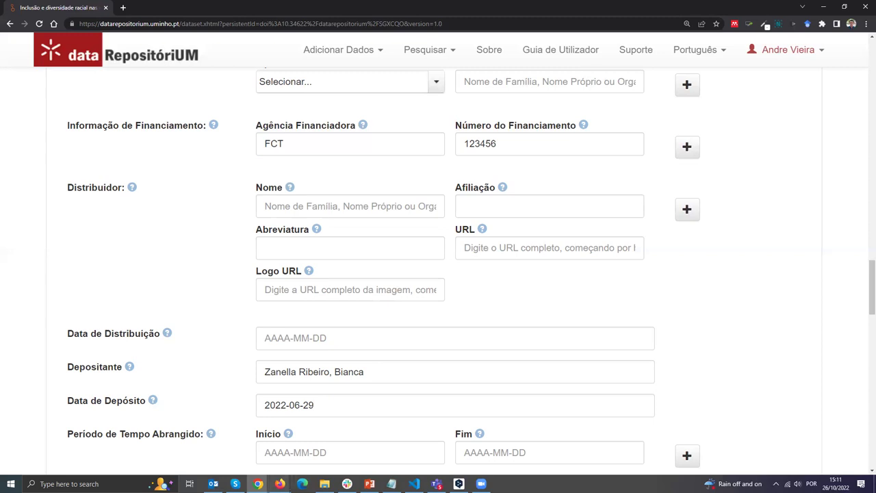
Switch to the window with the draft 'Registo de Dataset exemplo' and scroll to its top.
mouse_move(280, 483)
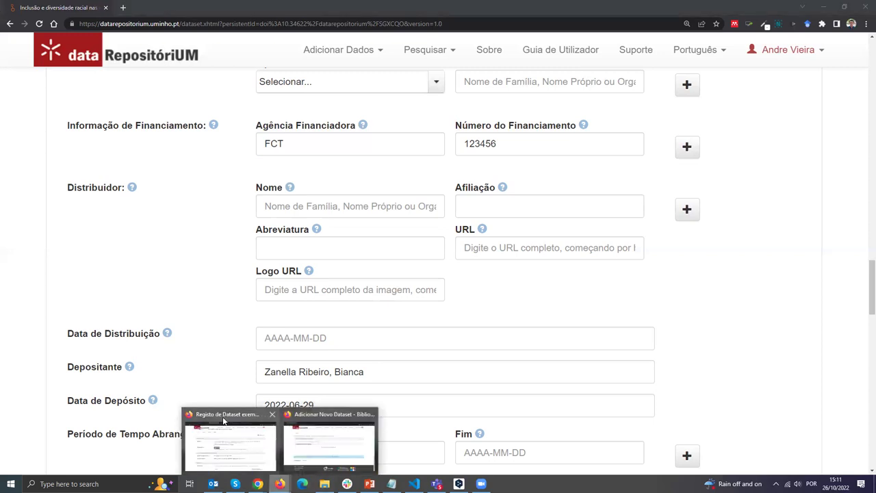
key("alt+Tab")
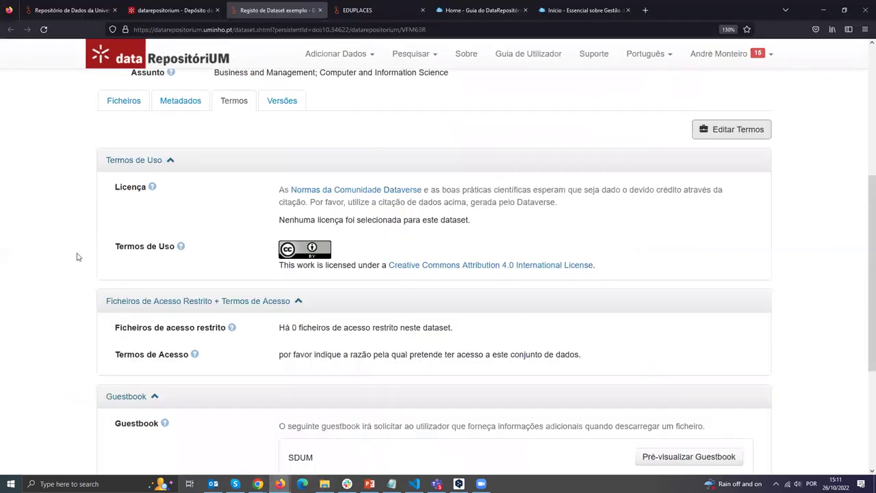
scroll(195, 270, "up", 3)
scroll(195, 269, "up", 3)
left_click_drag(152, 180, 352, 180)
left_click(321, 183)
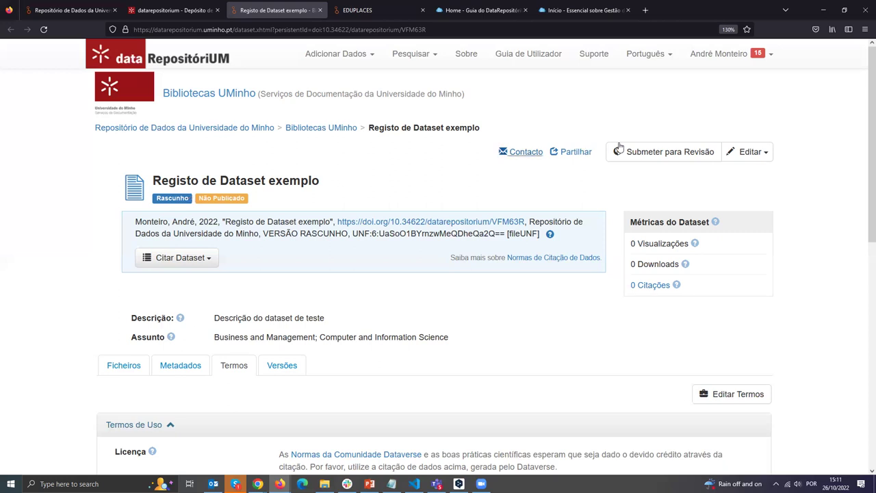
Dismiss the draft's Editar menu, then cancel the racial-diversity dataset's metadata edit form in Chrome.
left_click(753, 155)
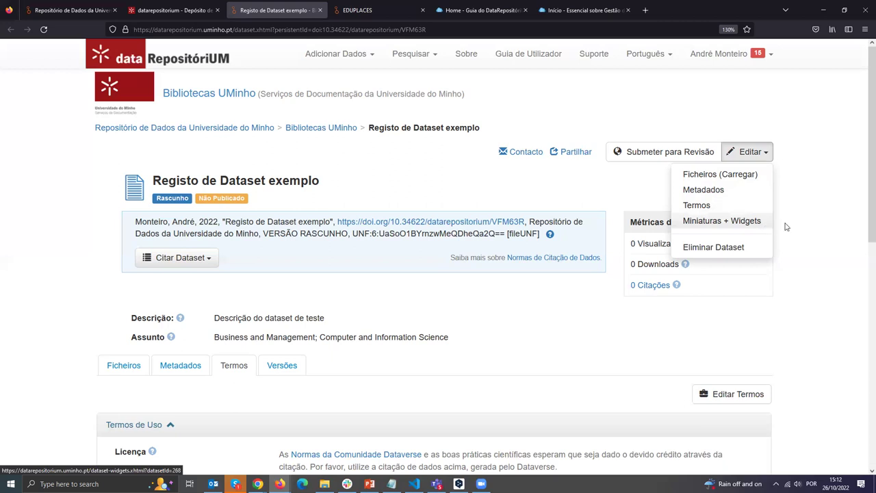
left_click(788, 236)
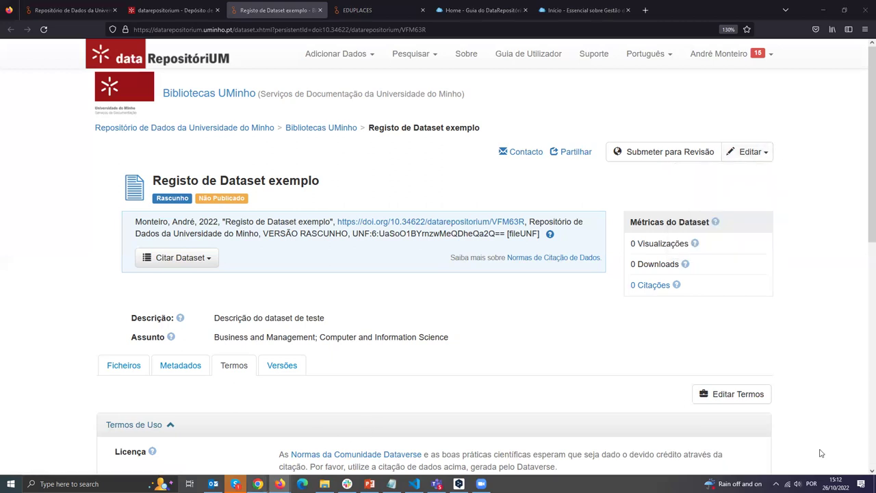
key("alt+Tab")
scroll(152, 190, "up", 5)
scroll(153, 189, "up", 20)
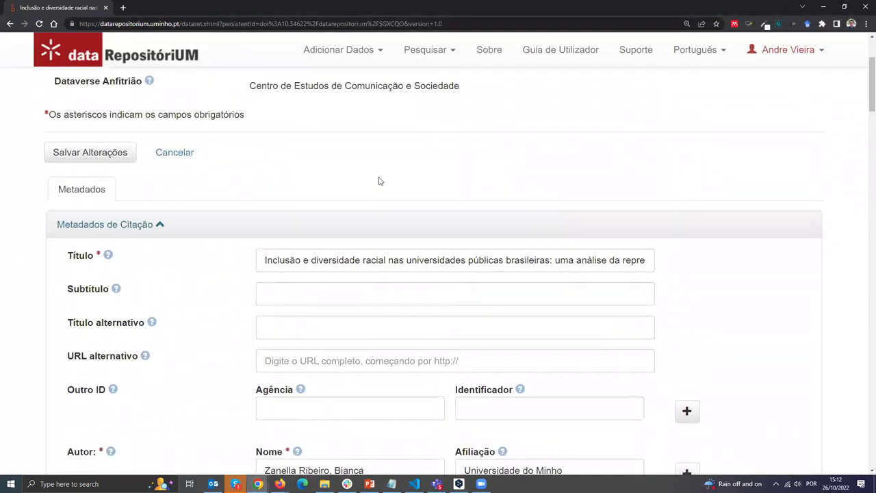
scroll(379, 181, "up", 3)
left_click(180, 289)
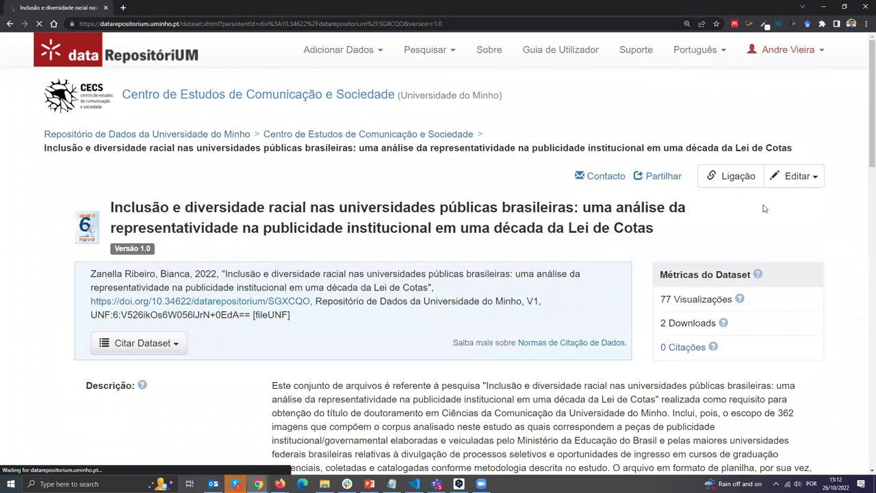
Search the repository from the home page for 'dataset exemplo'.
left_click(127, 61)
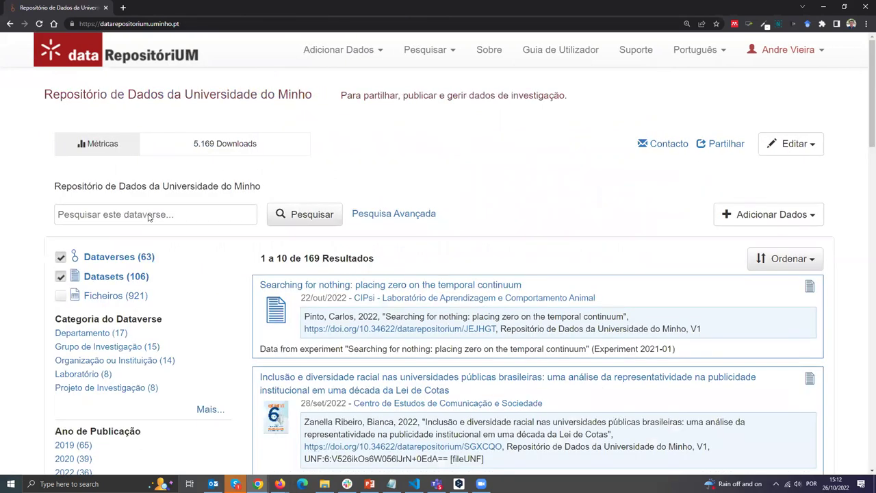
left_click(149, 215)
type("dataset ")
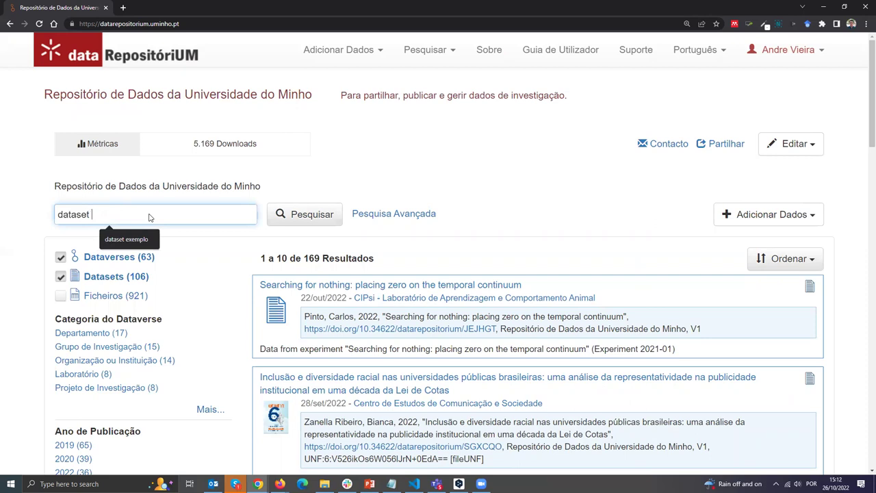
type("exemplo")
key("Return")
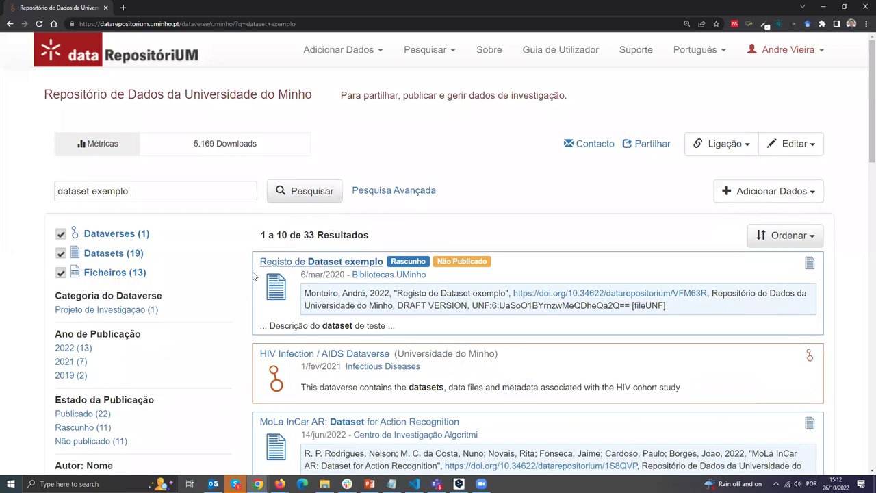
Open 'Registo de Dataset exemplo', view and select its private URL, then close that dialog.
left_click(321, 262)
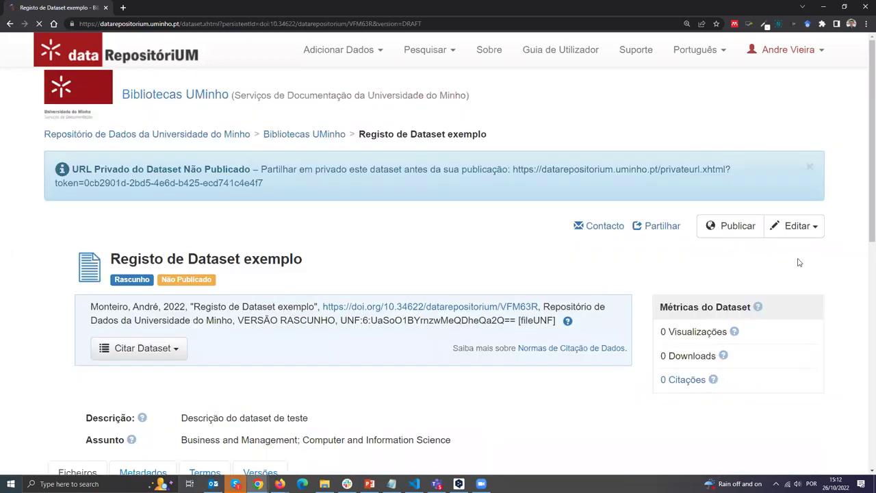
scroll(815, 232, "down", 1)
left_click(813, 186)
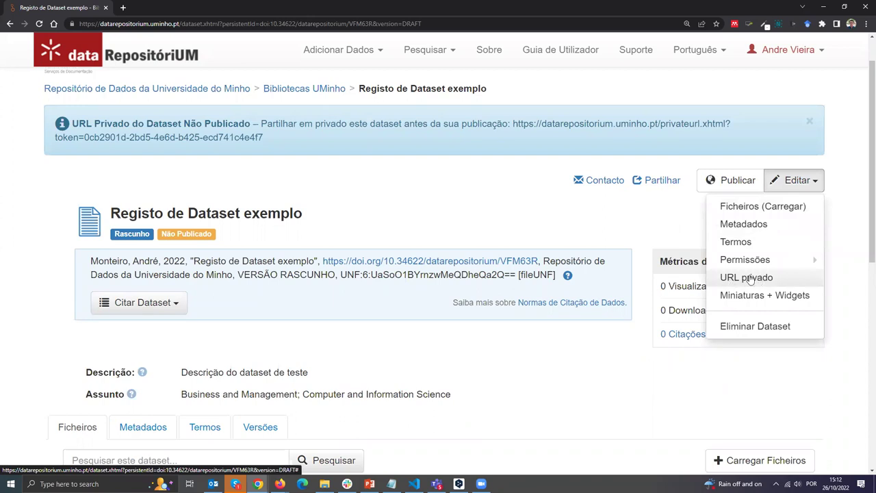
left_click(786, 277)
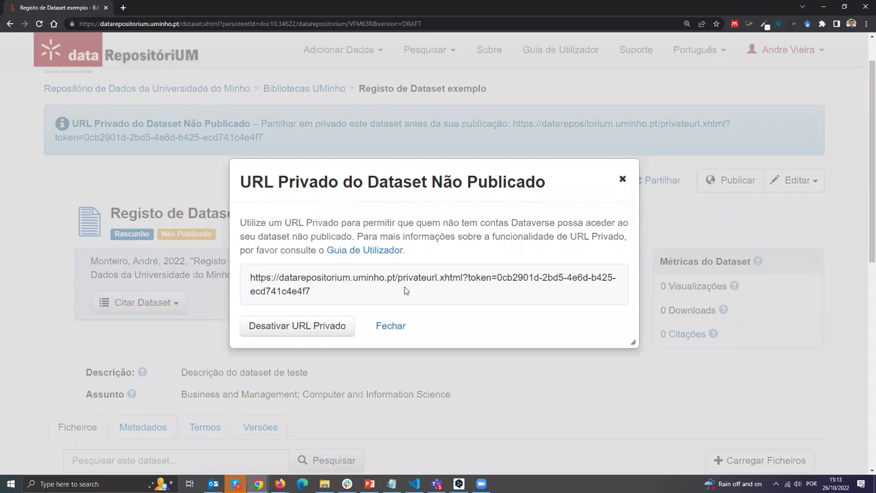
triple_click(305, 291)
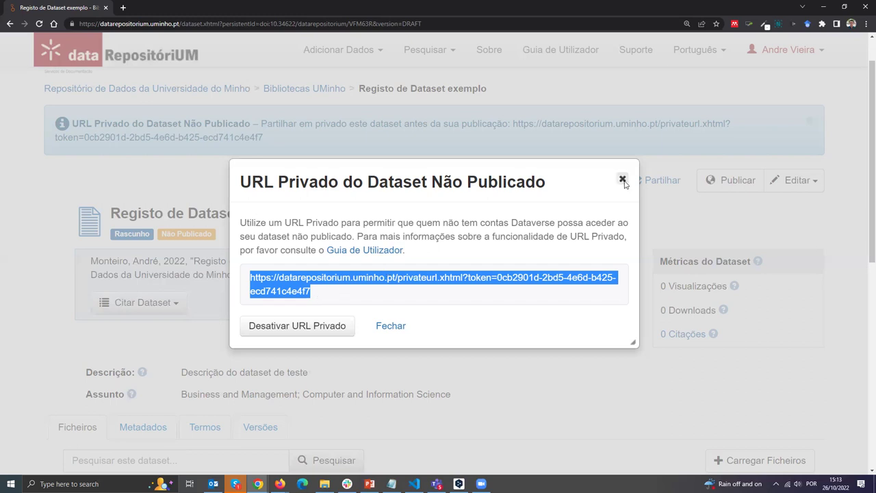
left_click(622, 180)
scroll(69, 223, "down", 2)
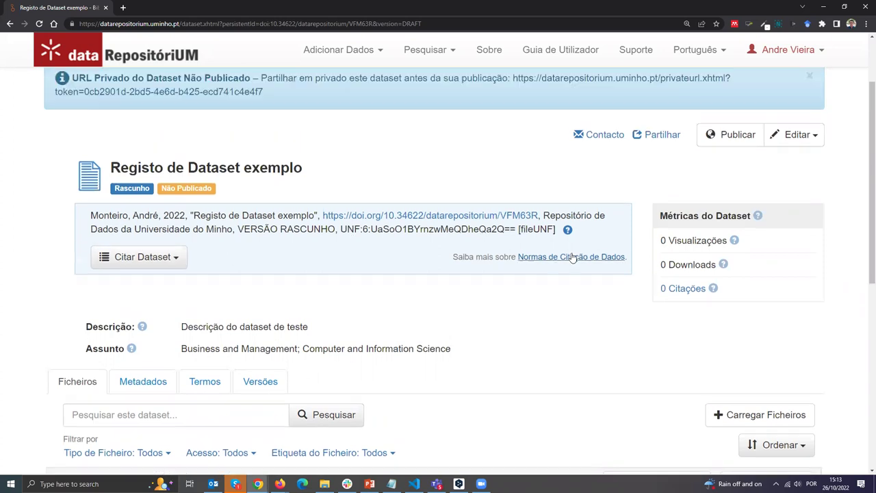
left_click(789, 139)
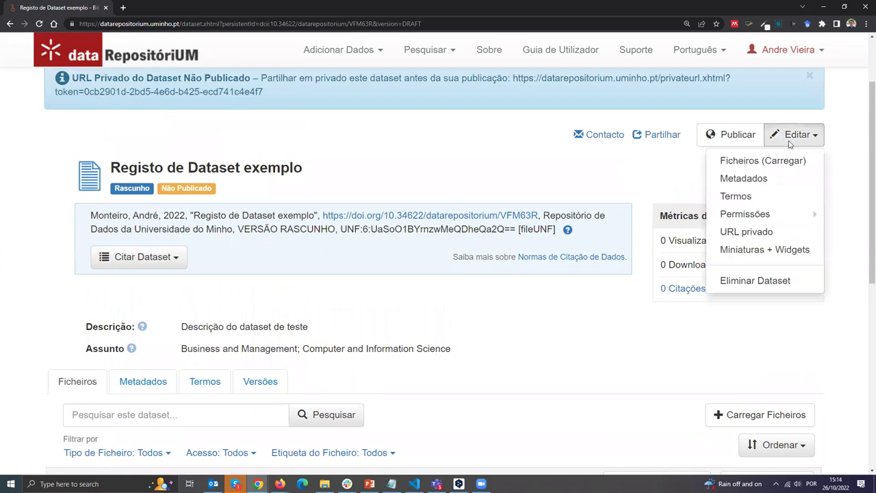
Deactivate the draft's private URL with 'Desativar URL Privado' and confirm 'Sim, Desativar URL Privado'.
left_click(757, 232)
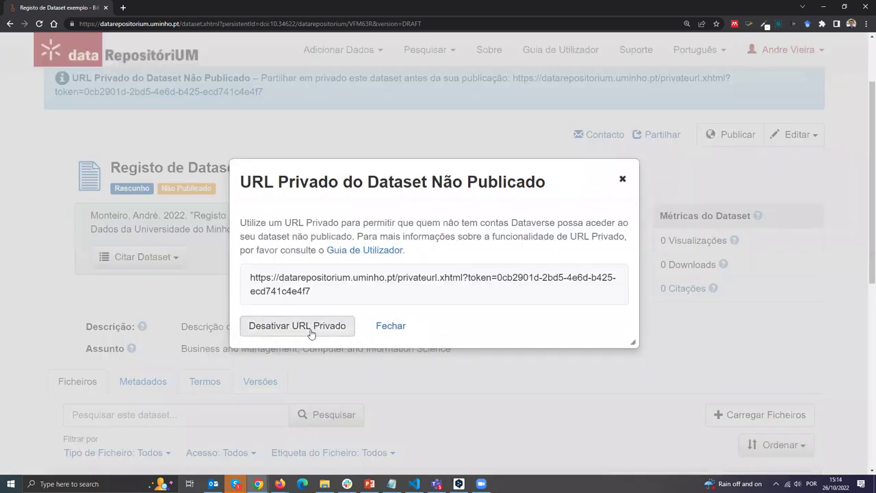
left_click(319, 327)
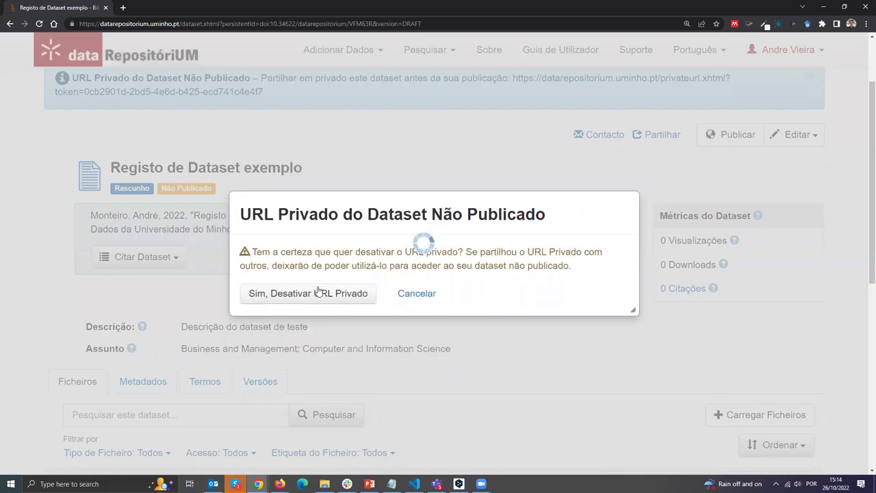
left_click(313, 296)
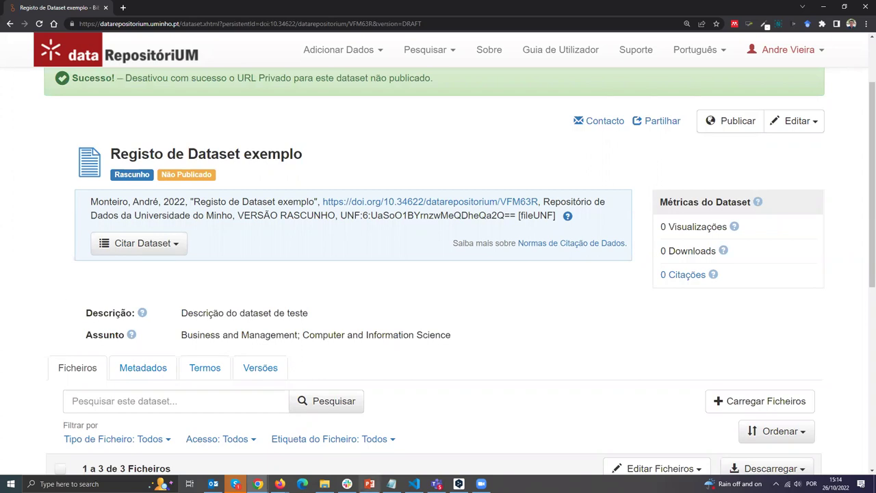
left_click(361, 474)
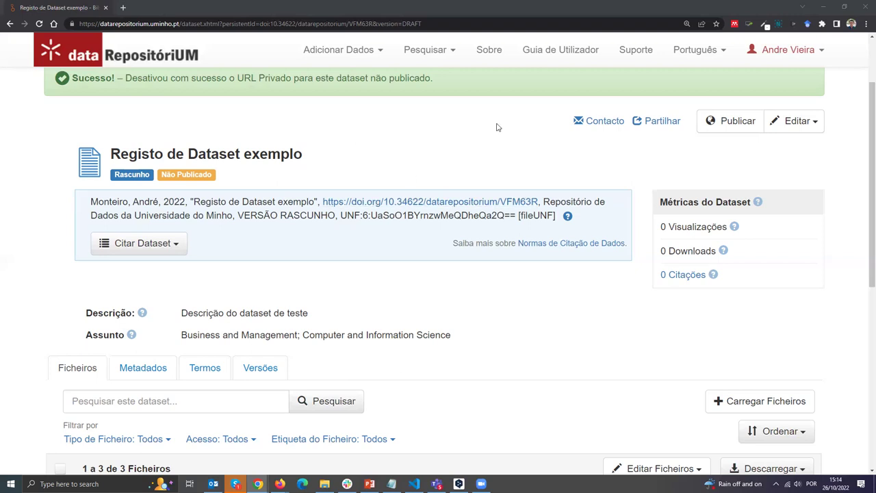
Open the APOIO E FORMAÇÃO Guias page from Sobre in a new tab, browse it, then return to the dataset tab.
left_click(491, 55)
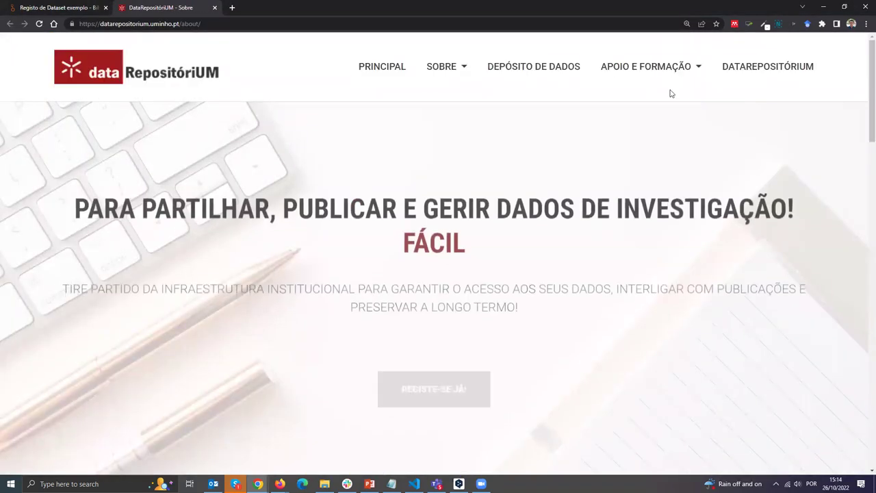
mouse_move(668, 92)
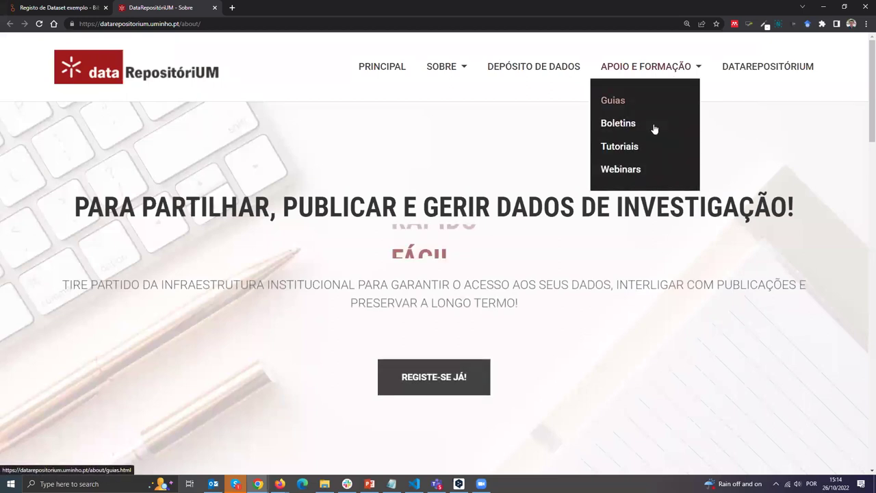
left_click(623, 101)
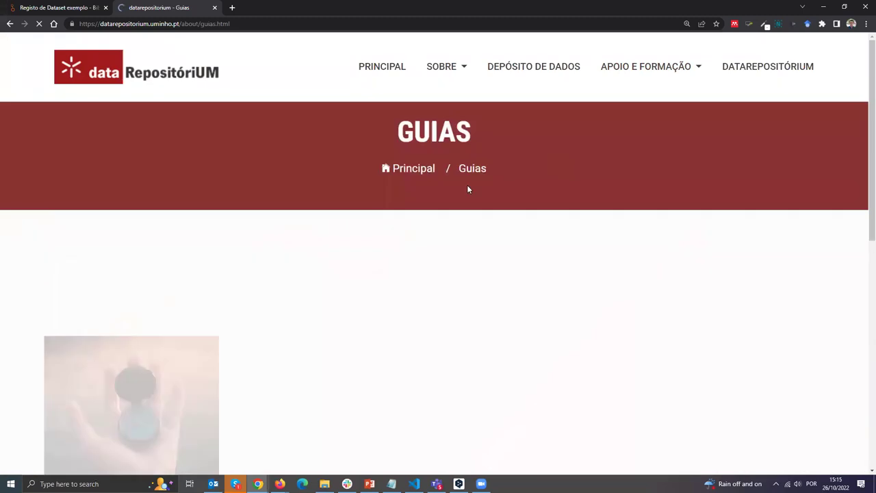
scroll(863, 161, "down", 2)
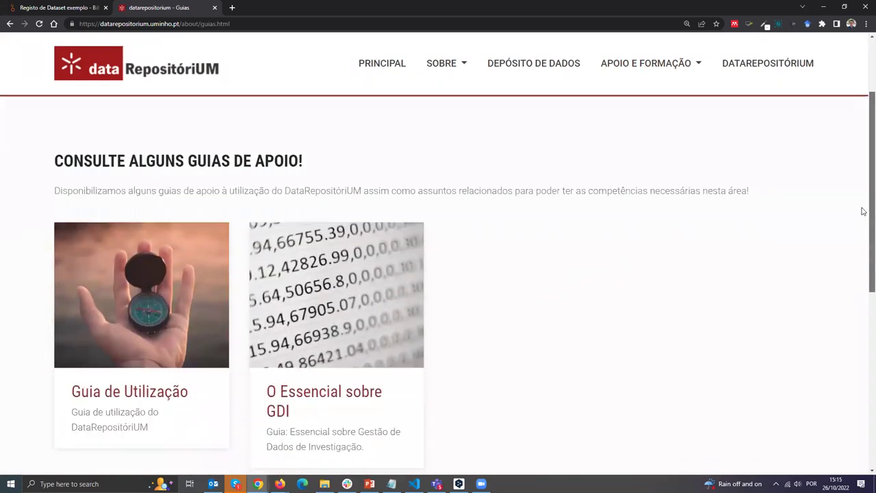
scroll(862, 233, "down", 1)
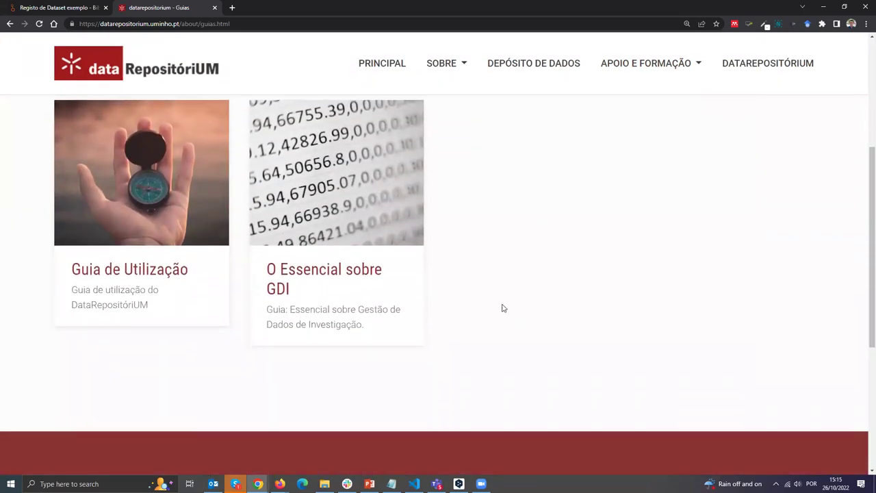
mouse_move(141, 263)
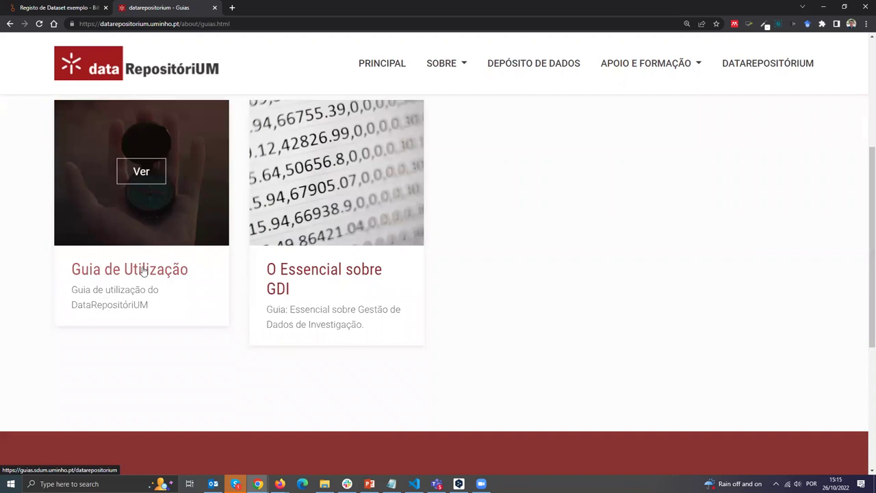
scroll(144, 270, "down", 3)
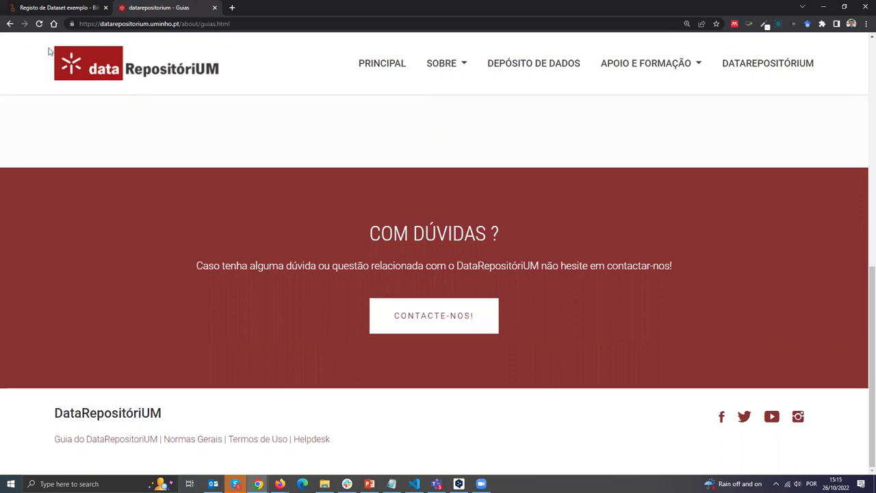
left_click(48, 9)
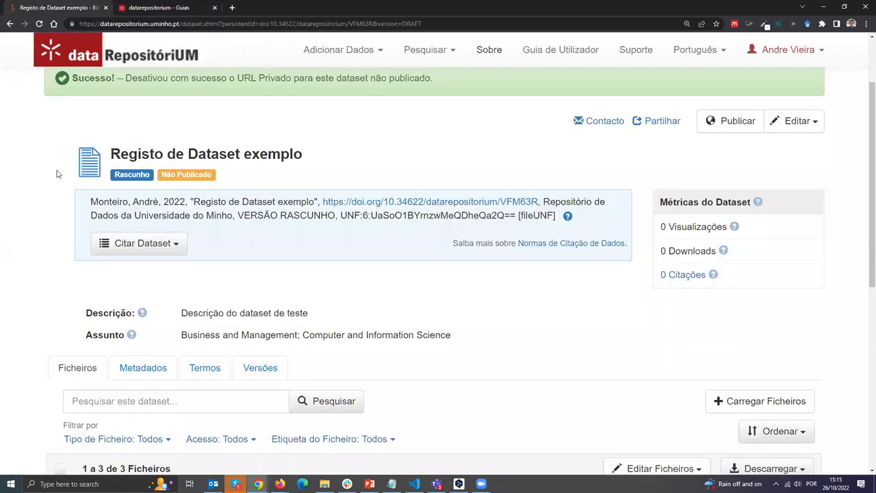
scroll(863, 342, "down", 2)
scroll(863, 359, "down", 4)
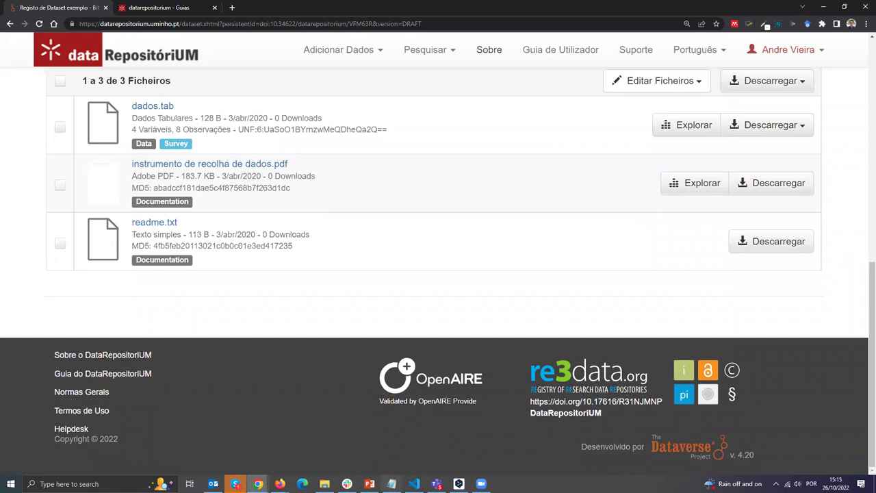
left_click(392, 484)
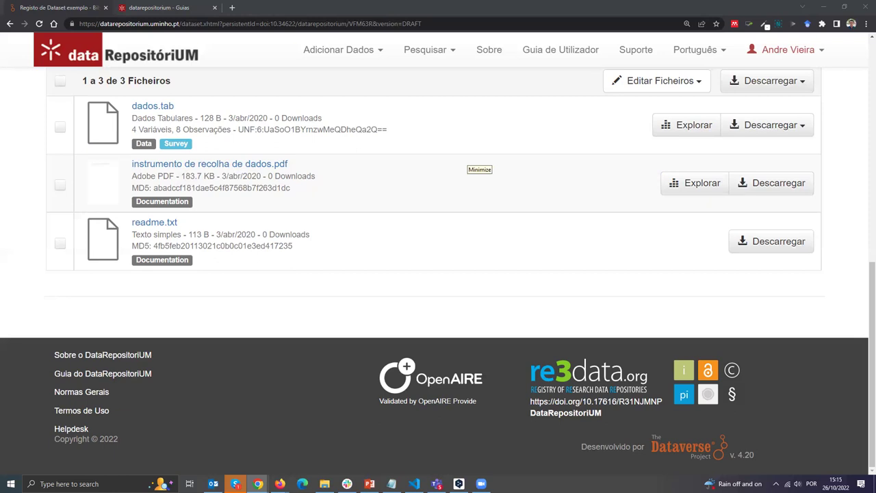
scroll(321, 185, "up", 7)
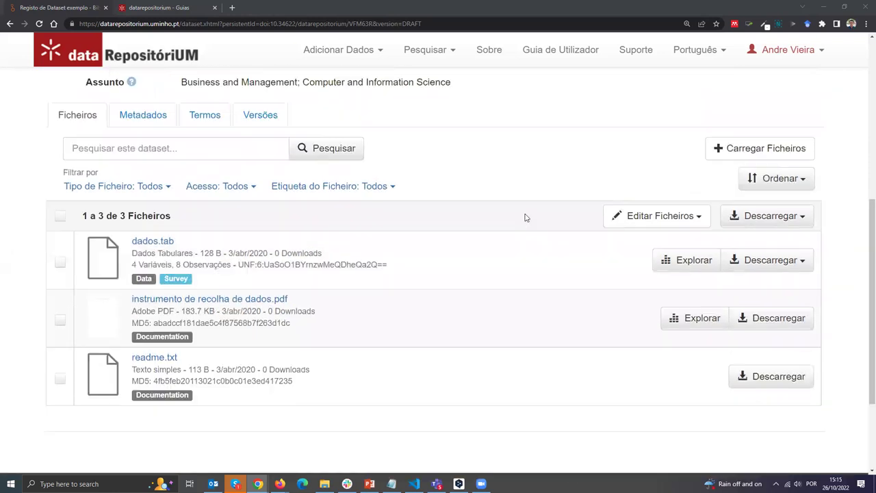
scroll(440, 190, "up", 1)
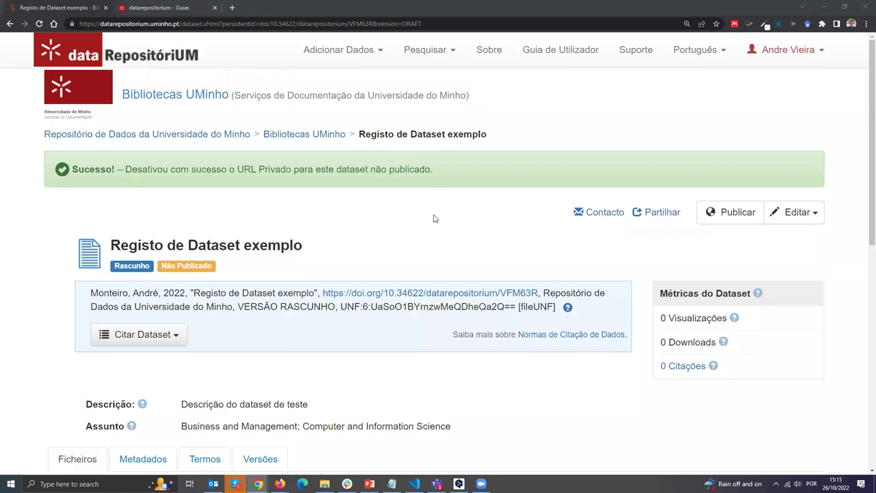